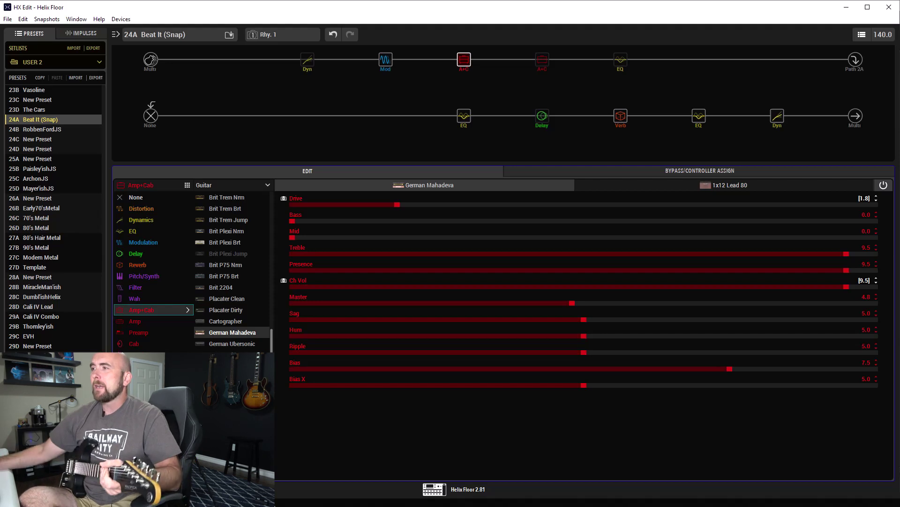
Recall the Rhy. 1 snapshot and examine the lower path's LA Studio Comp, Parametric EQ, Room reverb, Transistor Tape delay and Low/High Shelf EQ.
{"action": "left_click", "coordinate": [280, 35]}
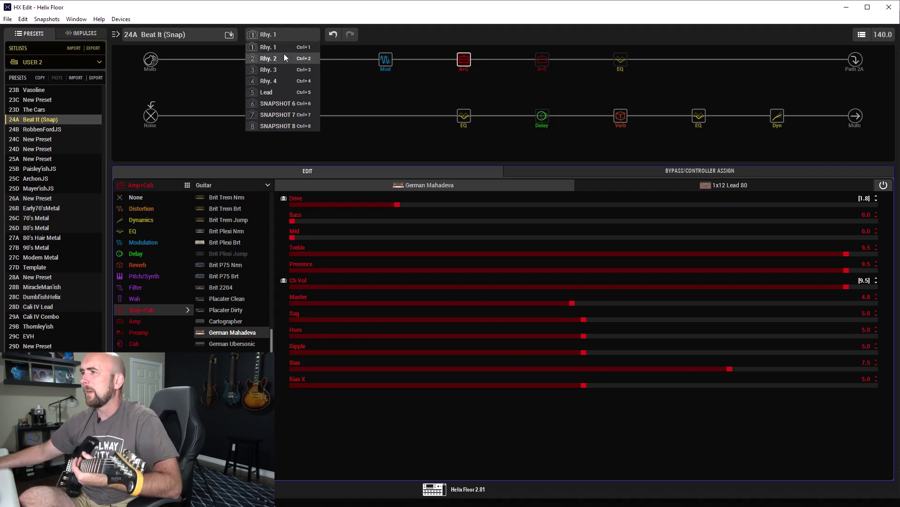
{"action": "left_click", "coordinate": [283, 47]}
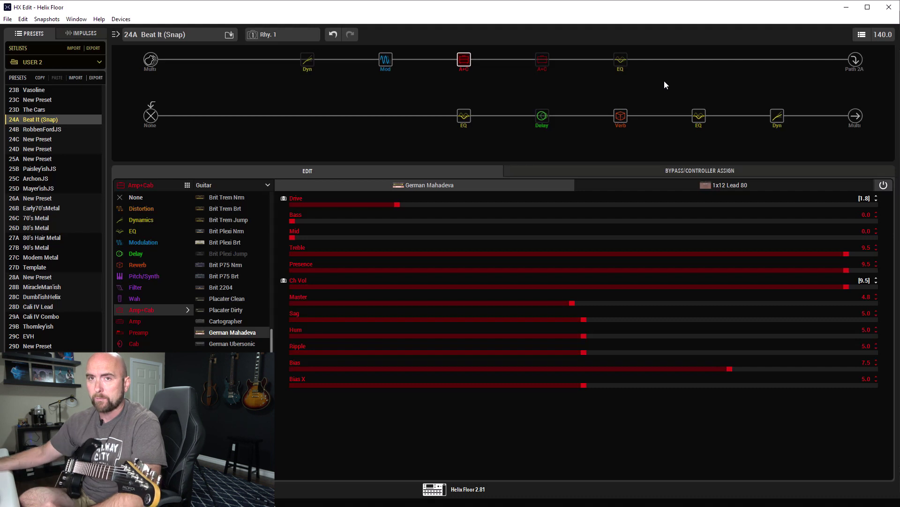
{"action": "left_click", "coordinate": [769, 121]}
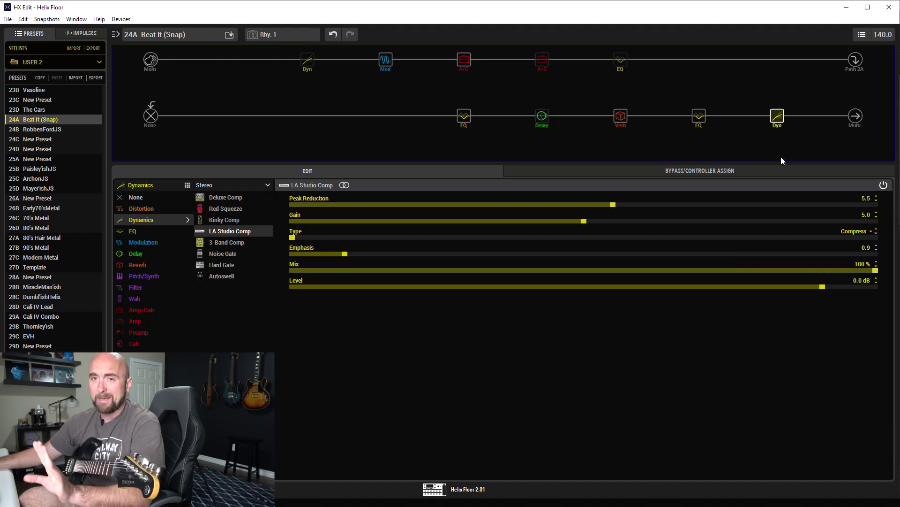
{"action": "left_click", "coordinate": [699, 117]}
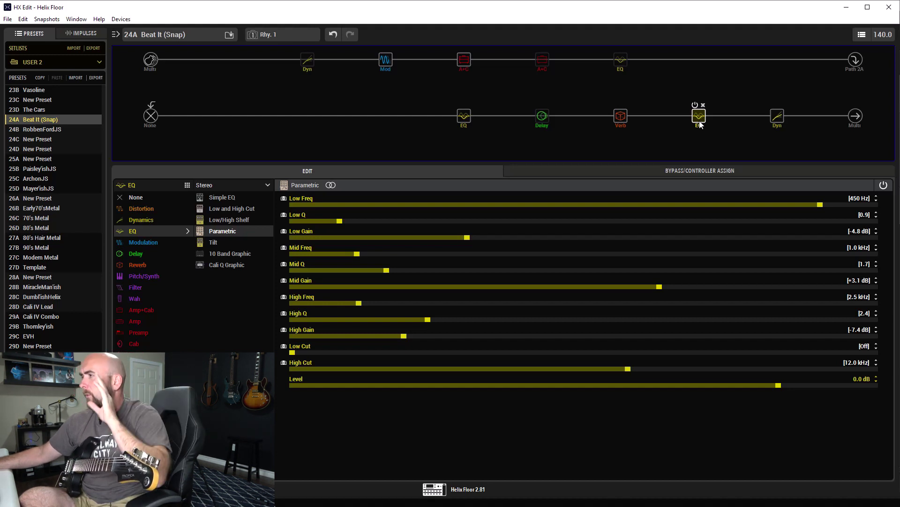
{"action": "left_click", "coordinate": [622, 121]}
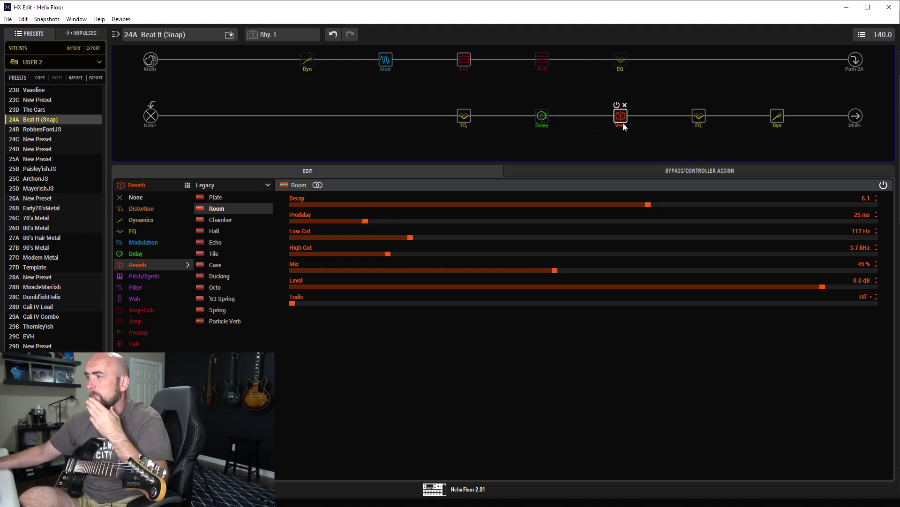
{"action": "left_click", "coordinate": [542, 117]}
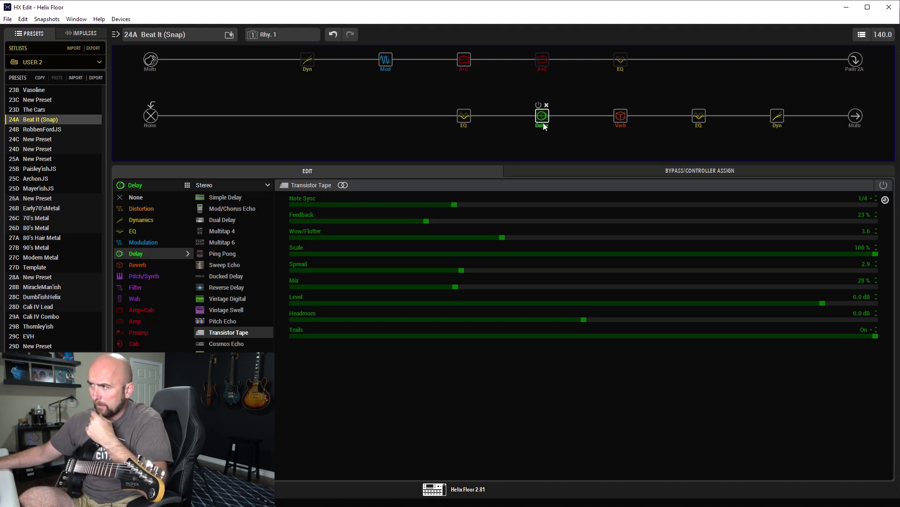
{"action": "left_click", "coordinate": [464, 118]}
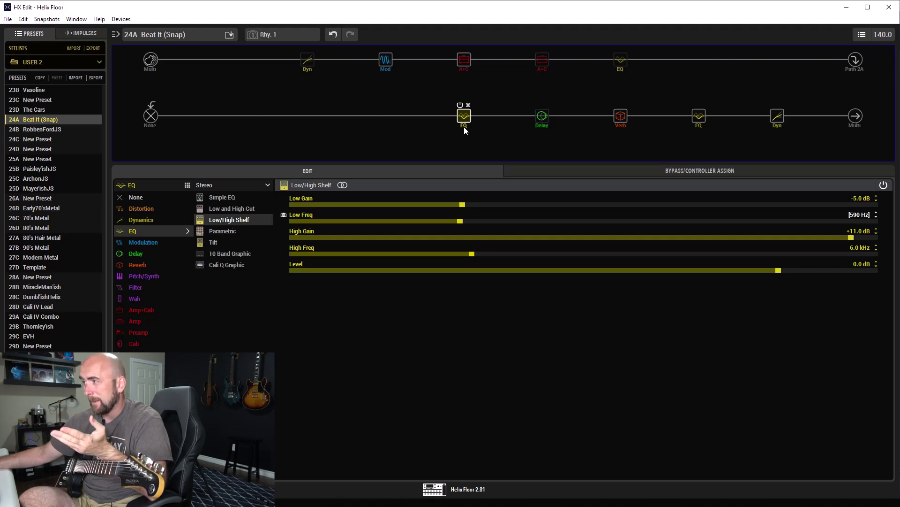
Examine the settings of the 10 Band Graphic EQ, Deluxe Comp and Chorus blocks on the upper path.
{"action": "left_click", "coordinate": [621, 61]}
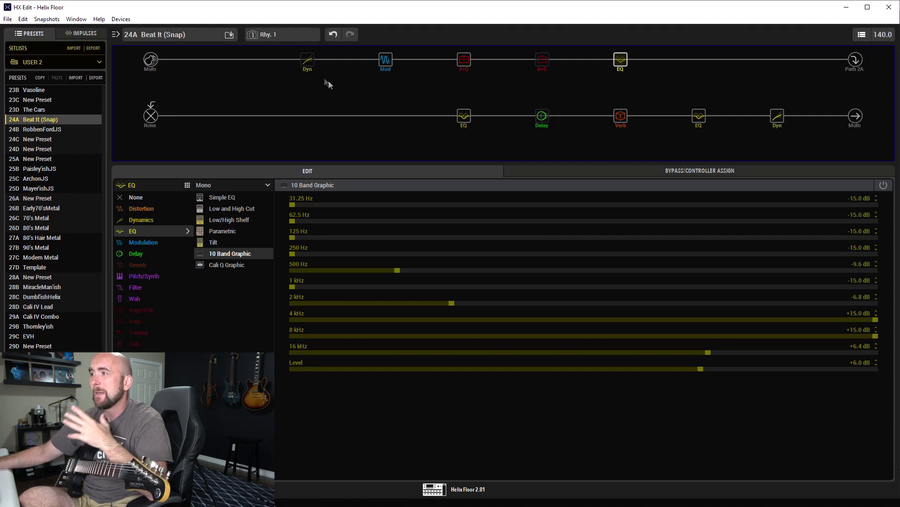
{"action": "left_click", "coordinate": [311, 69]}
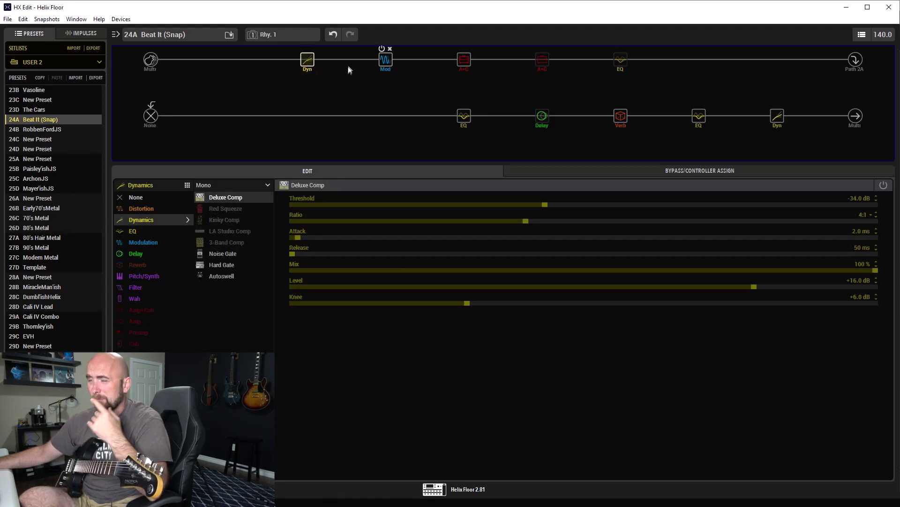
{"action": "left_click", "coordinate": [392, 67]}
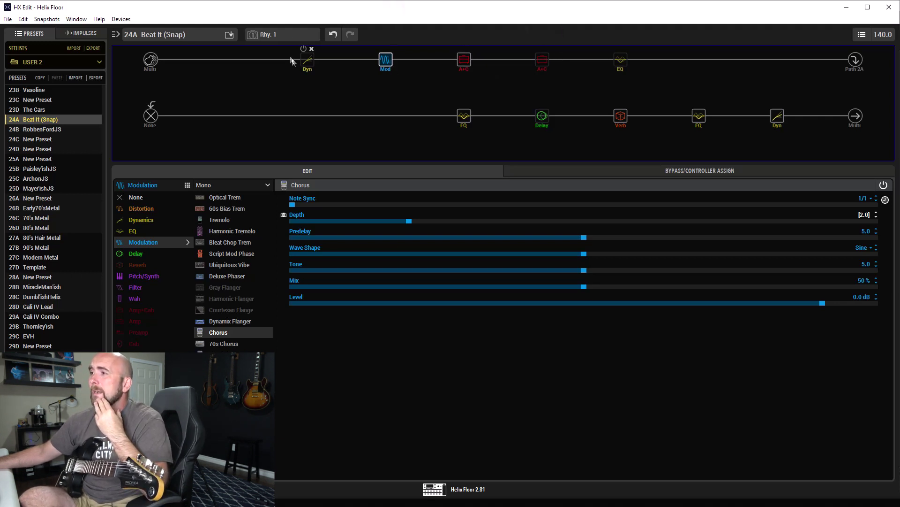
Examine the German Mahadeva amp settings and its 1x12 Lead 80 cab settings, returning to the amp parameters.
{"action": "left_click", "coordinate": [464, 60]}
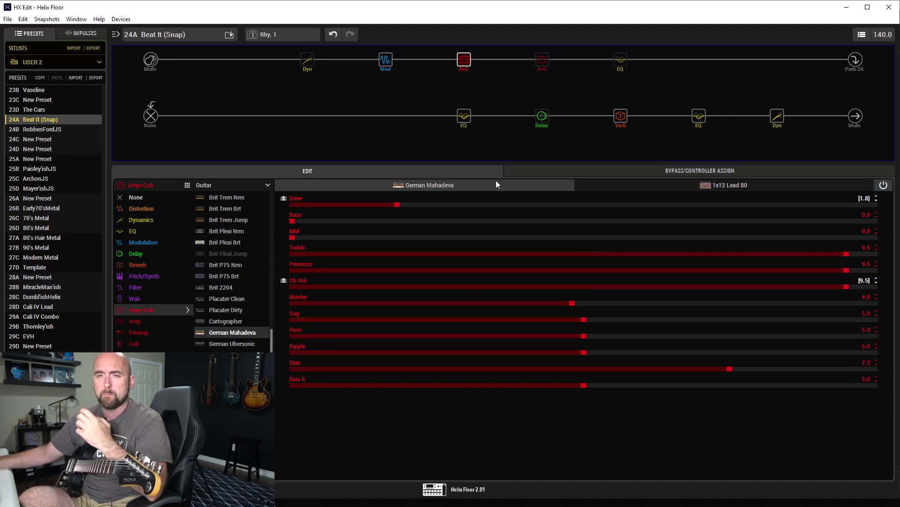
{"action": "left_click", "coordinate": [709, 188]}
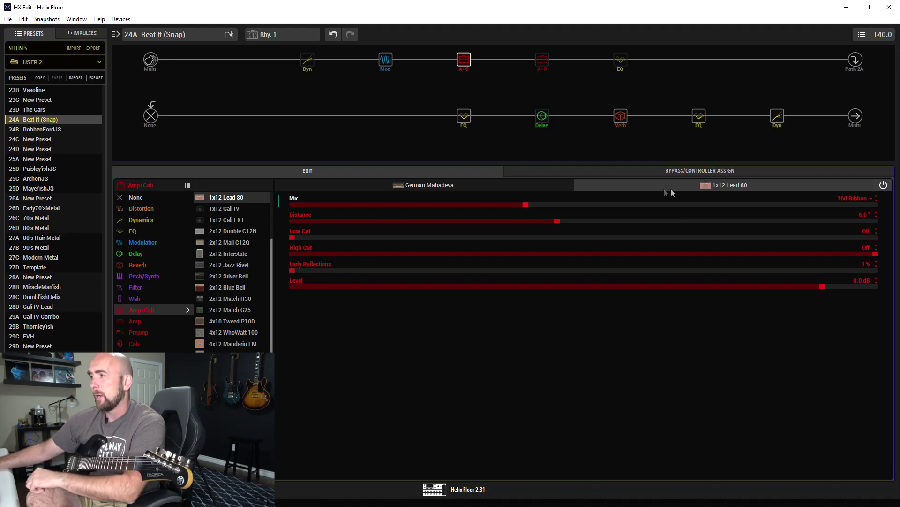
{"action": "left_click", "coordinate": [468, 184]}
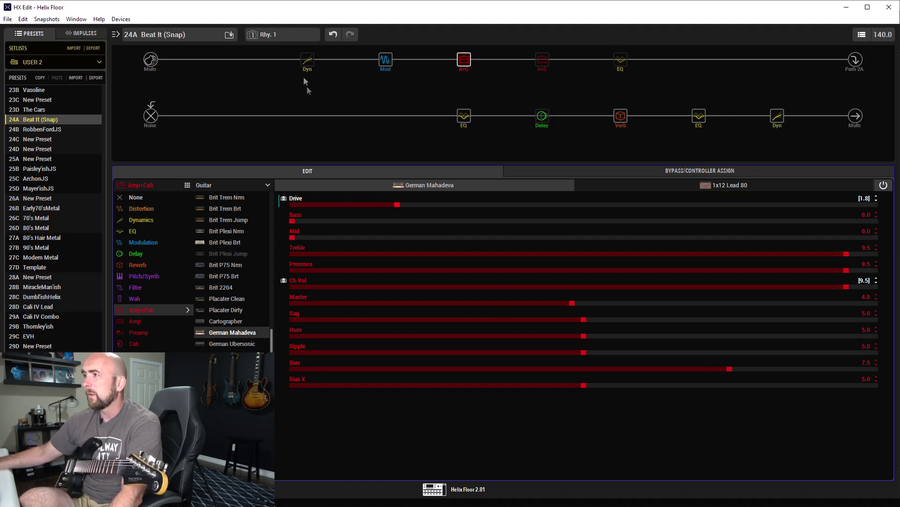
Review the Rhy. 1 tone shaping in the Chorus, Low/High Shelf EQ, Room reverb and Parametric EQ blocks, comparing the two EQs.
{"action": "left_click", "coordinate": [387, 67]}
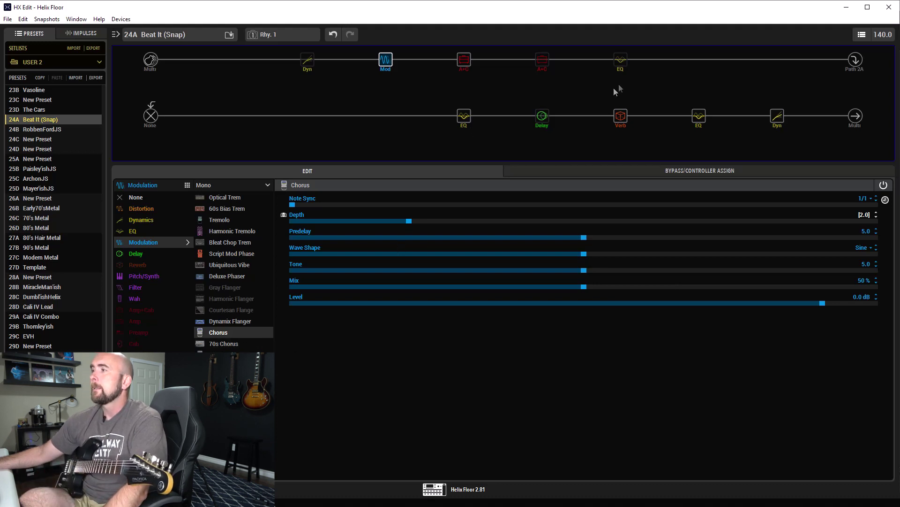
{"action": "left_click", "coordinate": [468, 126]}
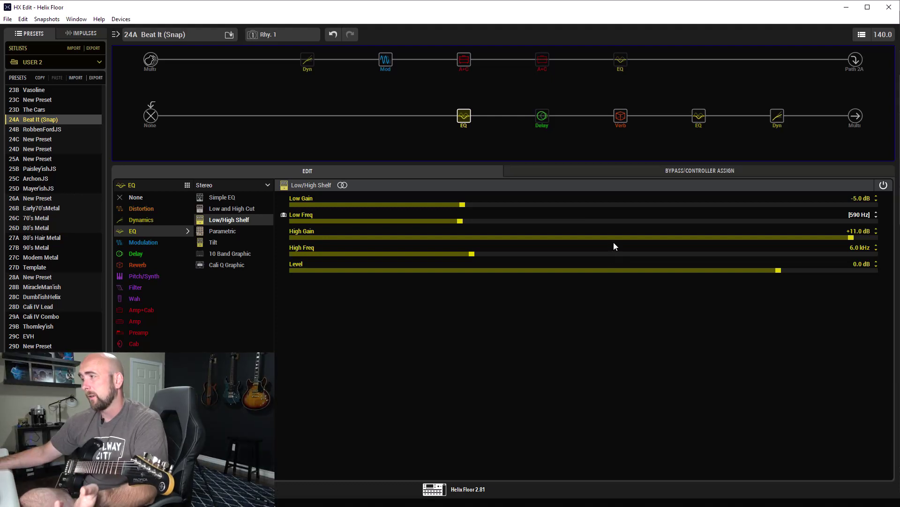
{"action": "mouse_move", "coordinate": [689, 121]}
{"action": "left_click", "coordinate": [619, 121]}
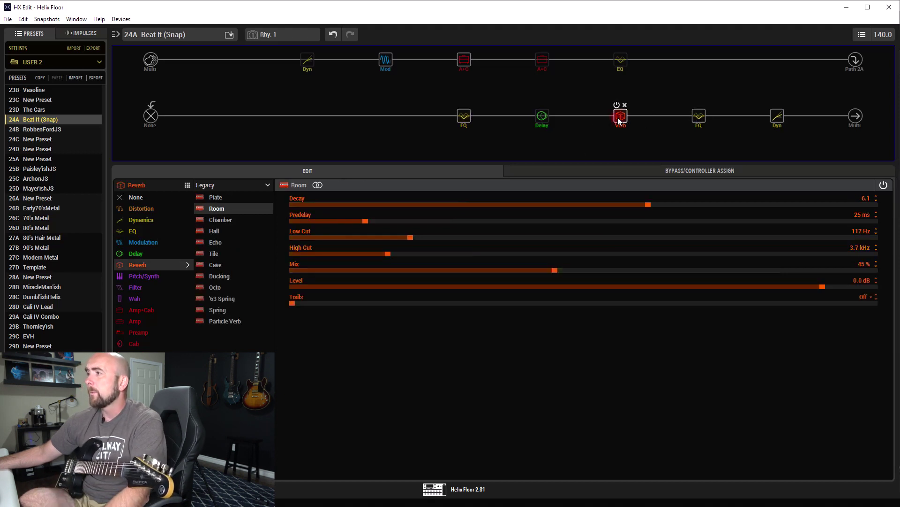
{"action": "left_click", "coordinate": [697, 121]}
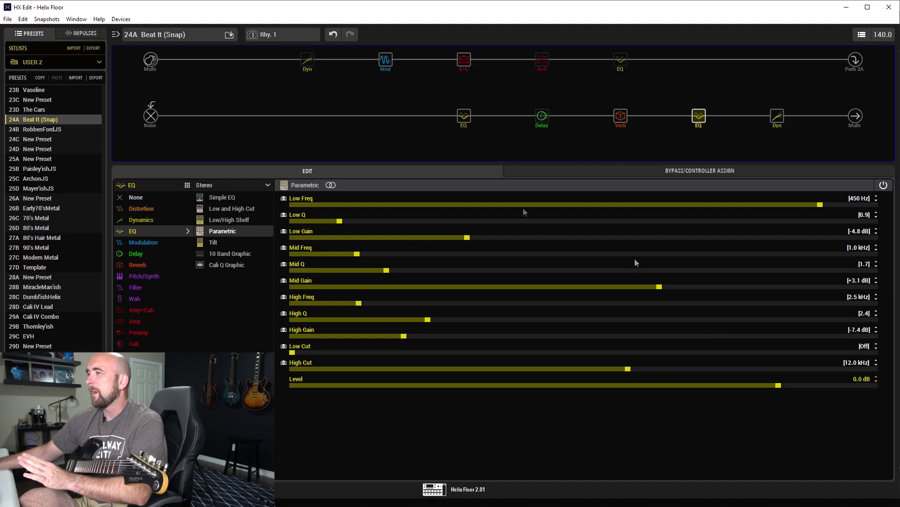
{"action": "left_click", "coordinate": [472, 117]}
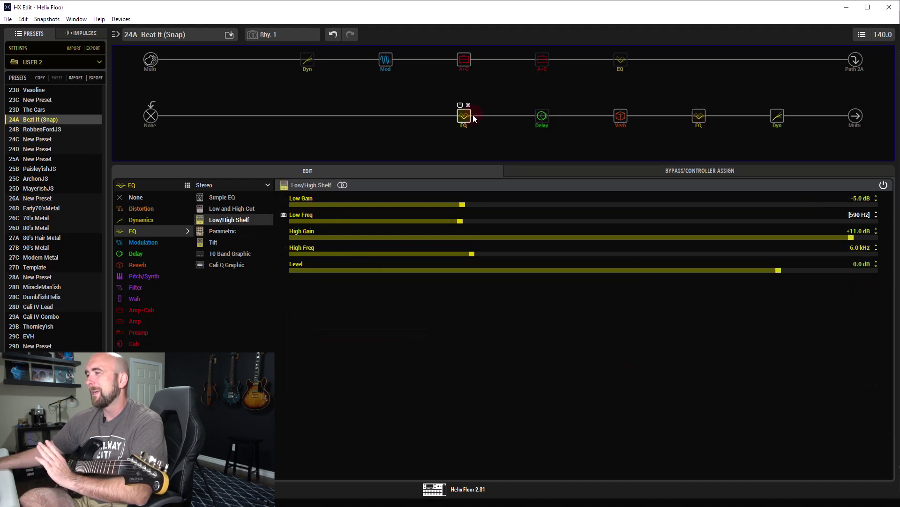
{"action": "left_click", "coordinate": [702, 118]}
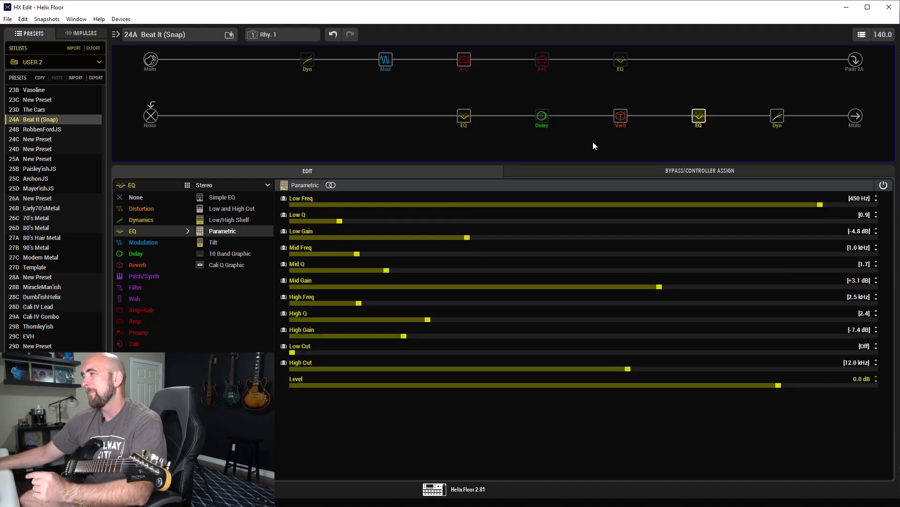
Bypass the Parametric and Low/High Shelf EQs in Rhy. 1 and re-enable both to compare the tone.
{"action": "mouse_move", "coordinate": [693, 107]}
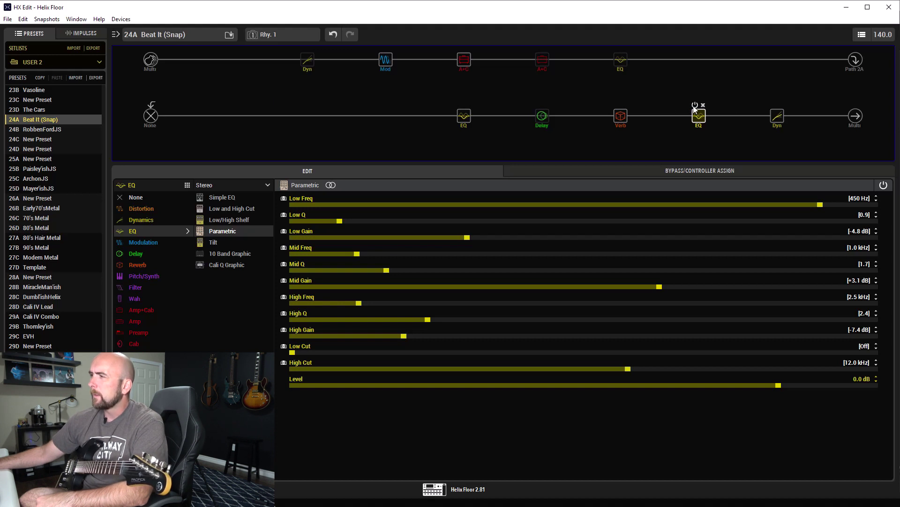
{"action": "left_click", "coordinate": [695, 106]}
{"action": "mouse_move", "coordinate": [462, 109]}
{"action": "left_click", "coordinate": [461, 107]}
{"action": "mouse_move", "coordinate": [383, 52]}
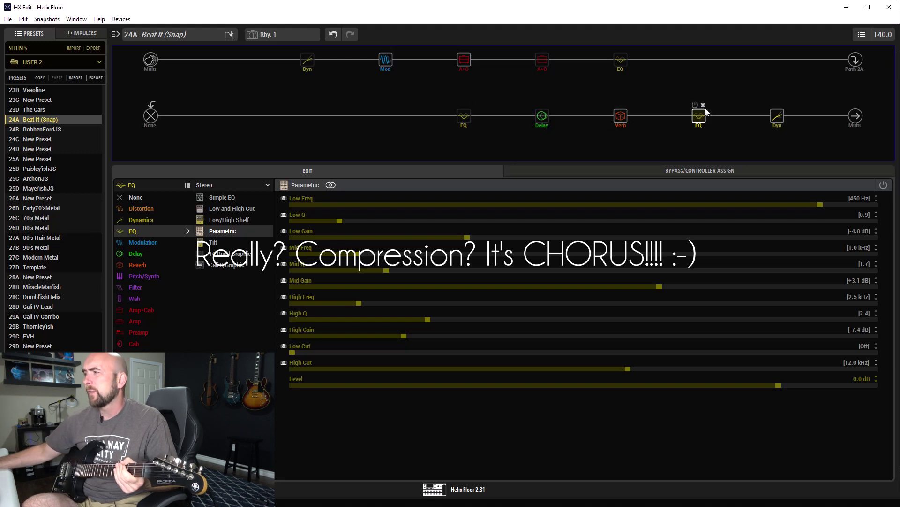
{"action": "left_click", "coordinate": [462, 111]}
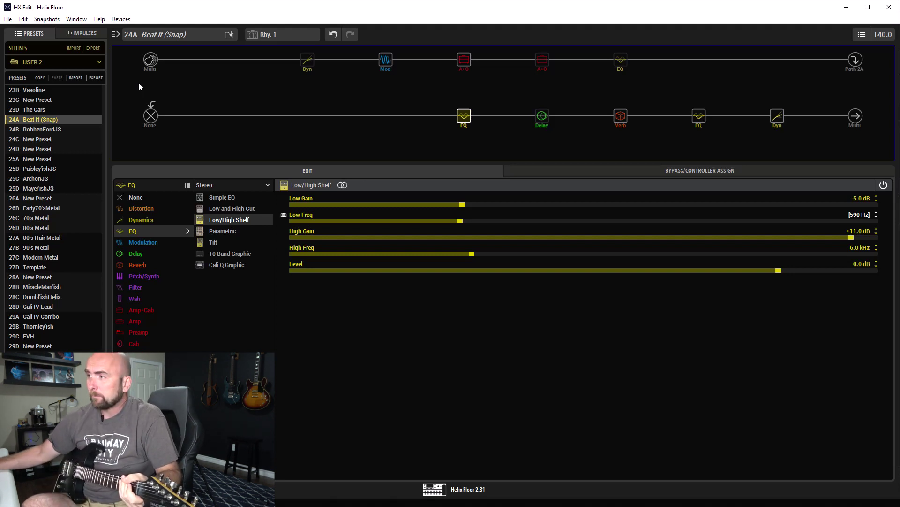
Switch to the Rhy. 2 snapshot and examine its Tweed Blues Brt amp and 4x10 Tweed P10R cab settings.
{"action": "left_click", "coordinate": [269, 37]}
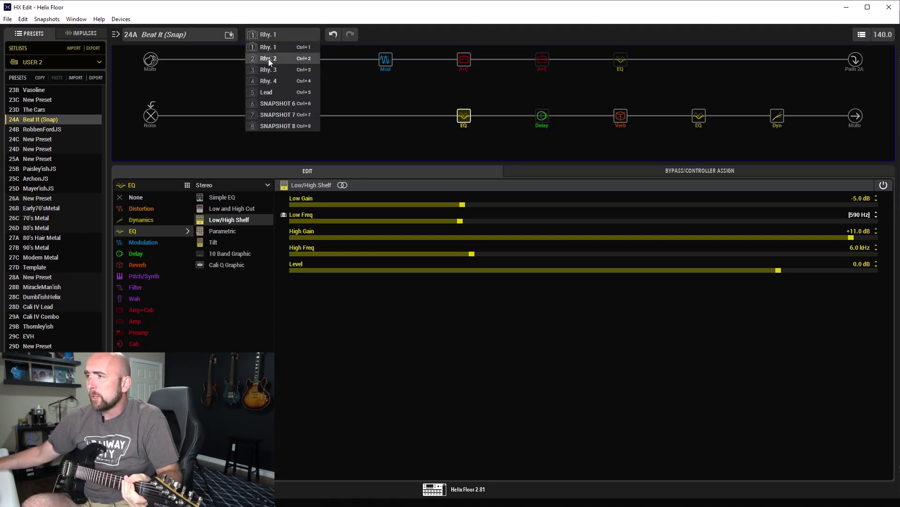
{"action": "left_click", "coordinate": [268, 58]}
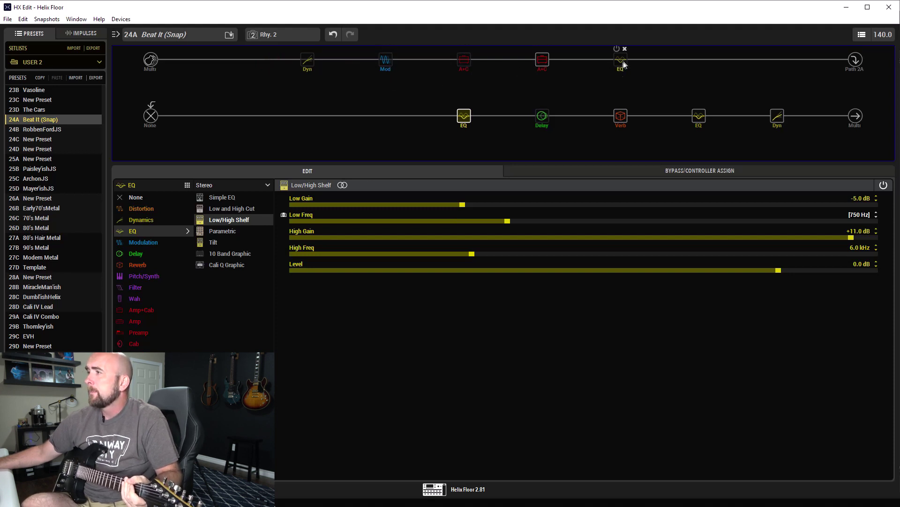
{"action": "left_click", "coordinate": [542, 62]}
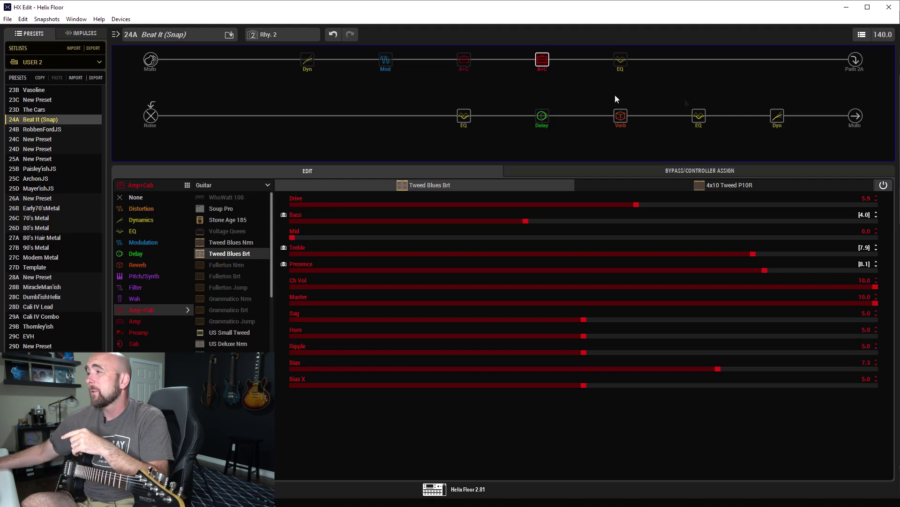
{"action": "left_click", "coordinate": [755, 185]}
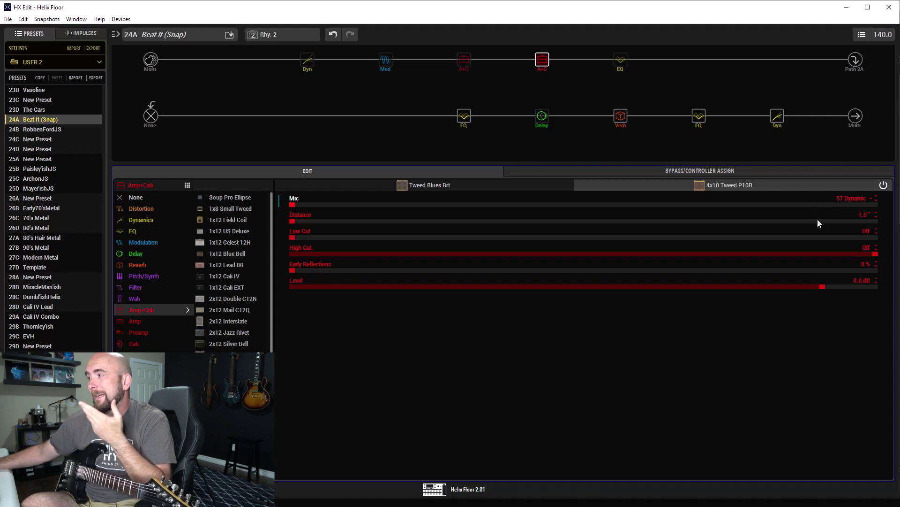
{"action": "left_click", "coordinate": [505, 189]}
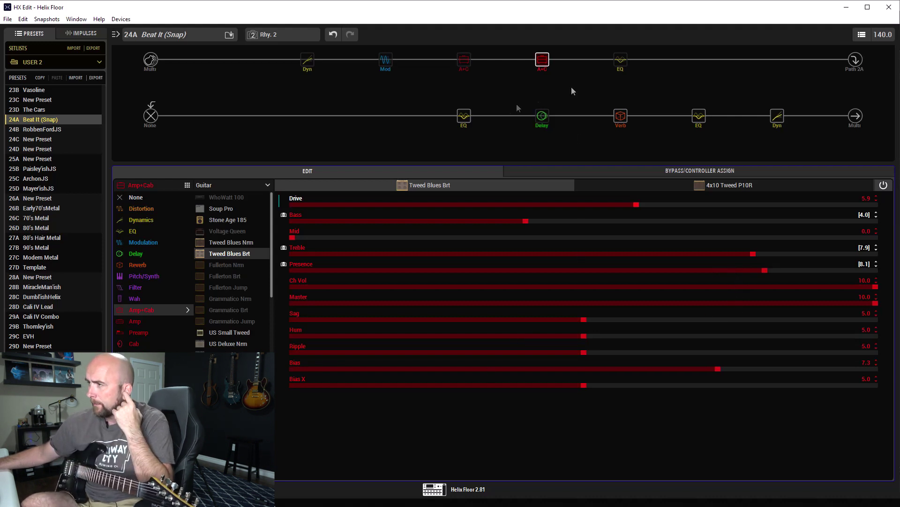
Examine the Low/High Shelf and Parametric EQs in Rhy. 2, comparing against the Rhy. 1 snapshot and returning to Rhy. 2.
{"action": "left_click", "coordinate": [464, 116]}
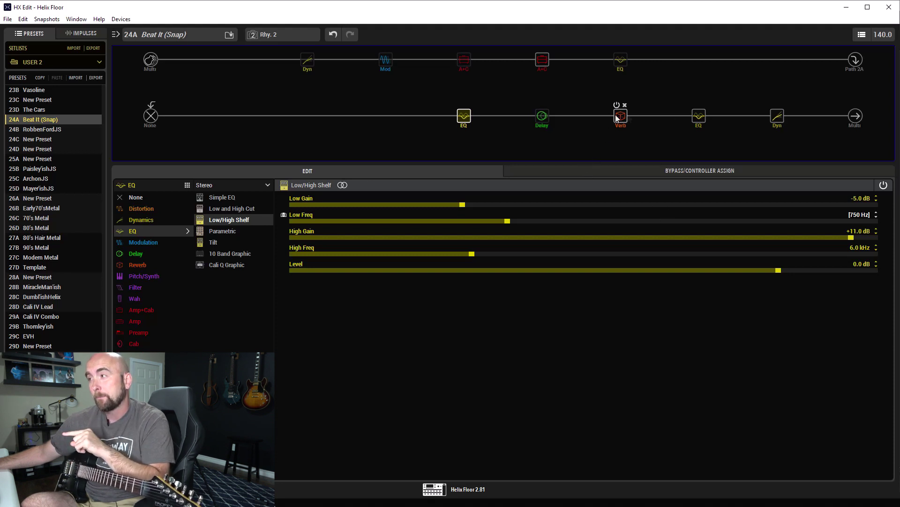
{"action": "left_click", "coordinate": [698, 118]}
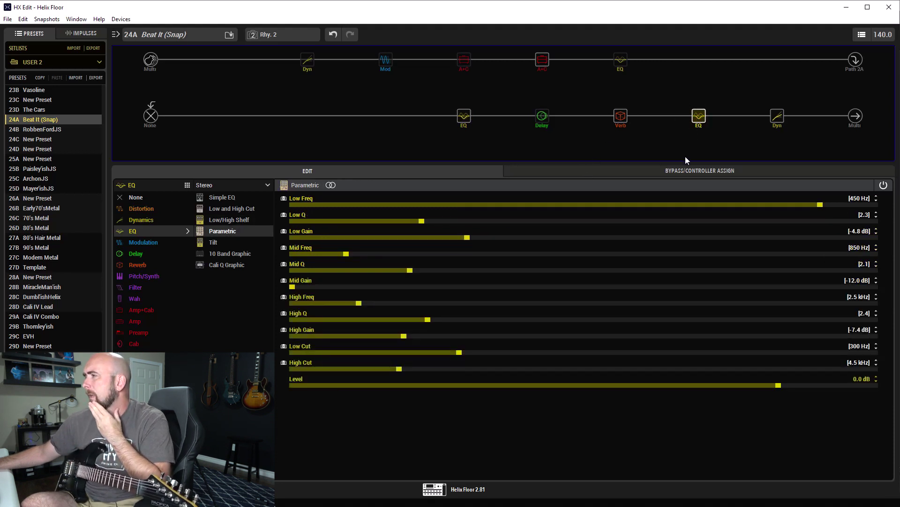
{"action": "left_click", "coordinate": [260, 33]}
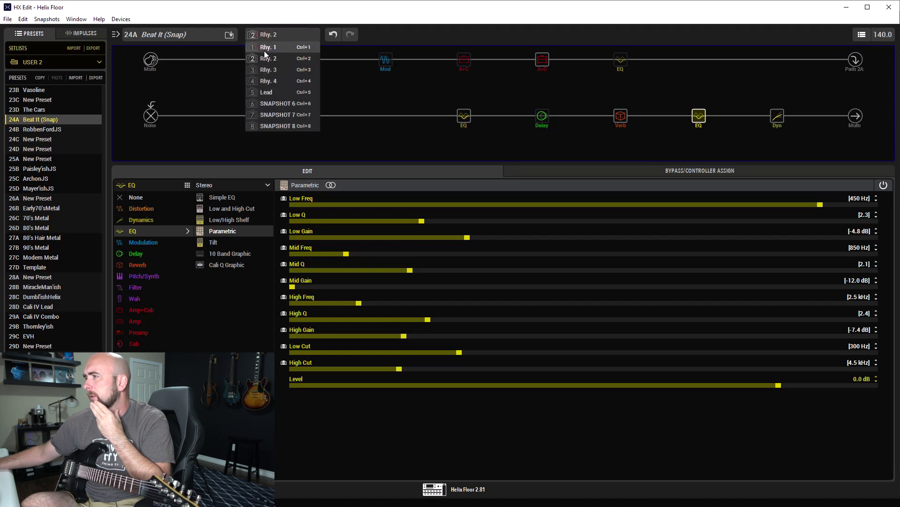
{"action": "left_click", "coordinate": [263, 50]}
{"action": "left_click", "coordinate": [265, 38]}
{"action": "left_click", "coordinate": [270, 61]}
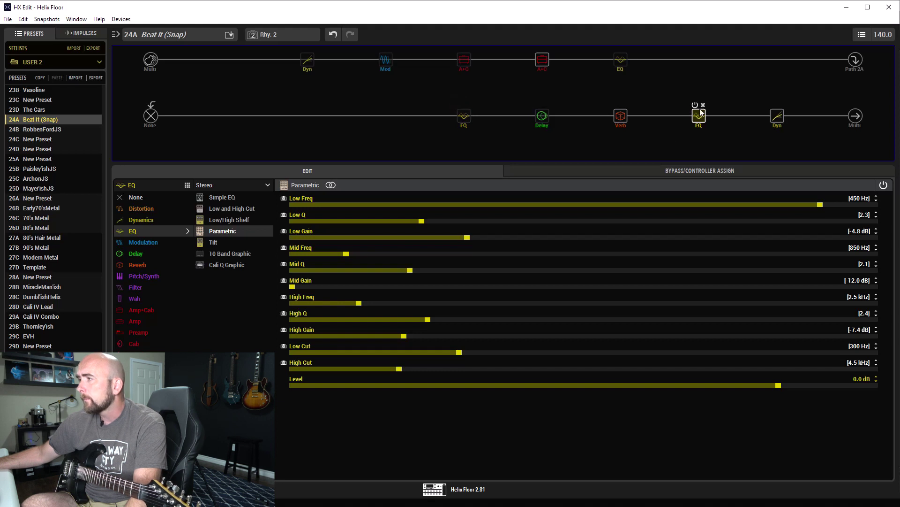
Compare the Rhy. 2 tone with the Parametric EQ bypassed, and re-enable the Low/High Shelf and Parametric EQs.
{"action": "left_click", "coordinate": [695, 106]}
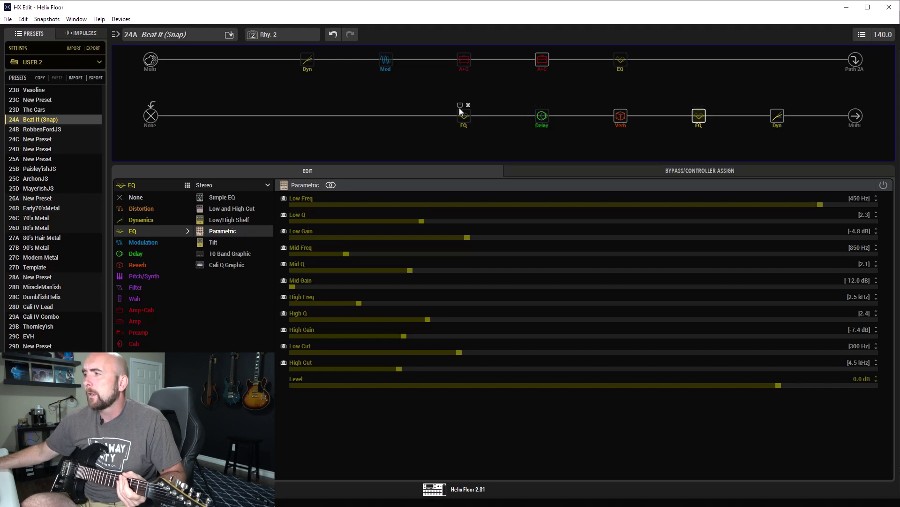
{"action": "left_click", "coordinate": [459, 107]}
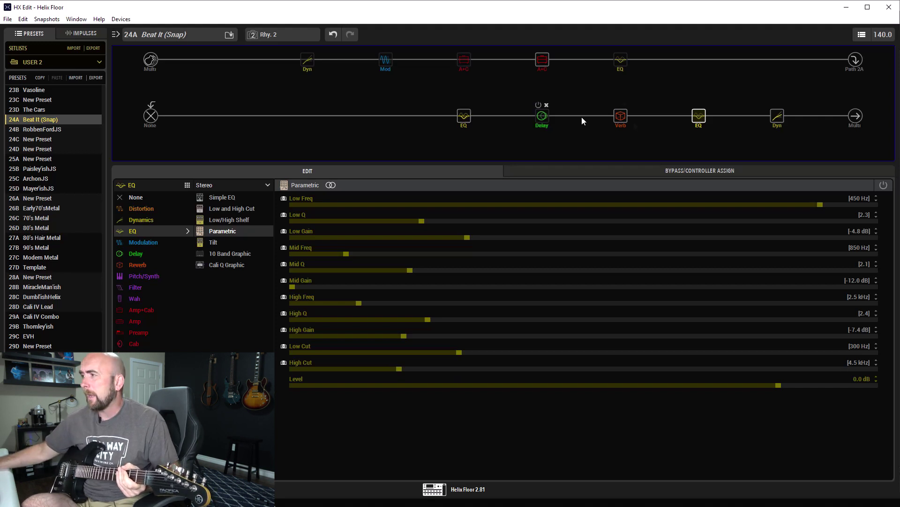
{"action": "left_click", "coordinate": [695, 106]}
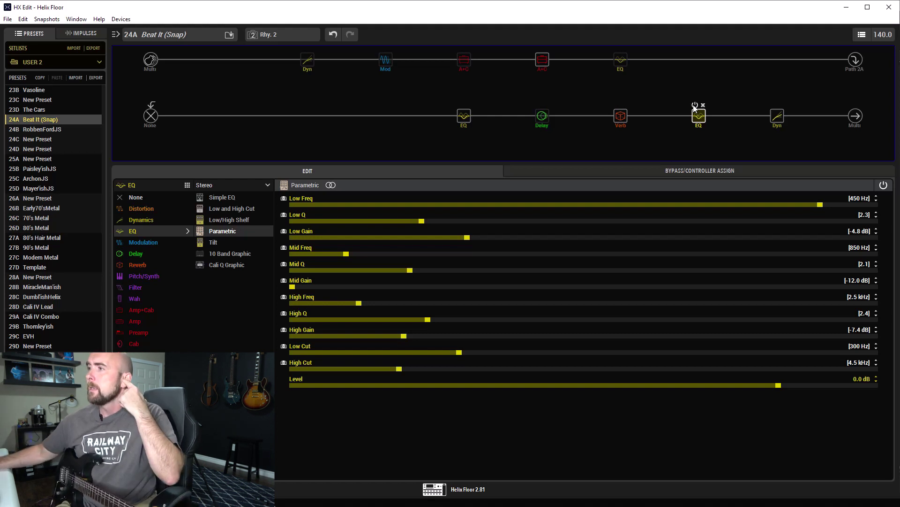
Switch to the Rhy. 3 snapshot.
{"action": "left_click", "coordinate": [267, 36]}
{"action": "left_click", "coordinate": [270, 71]}
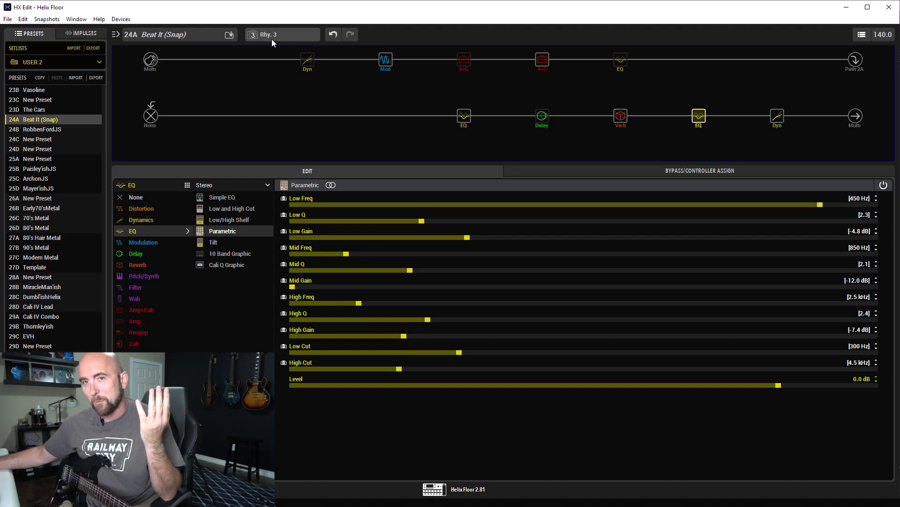
Examine the Tweed Blues Brt amp and Chorus in Rhy. 3, comparing the Chorus against the Rhy. 1 snapshot and returning to Rhy. 3.
{"action": "left_click", "coordinate": [539, 62]}
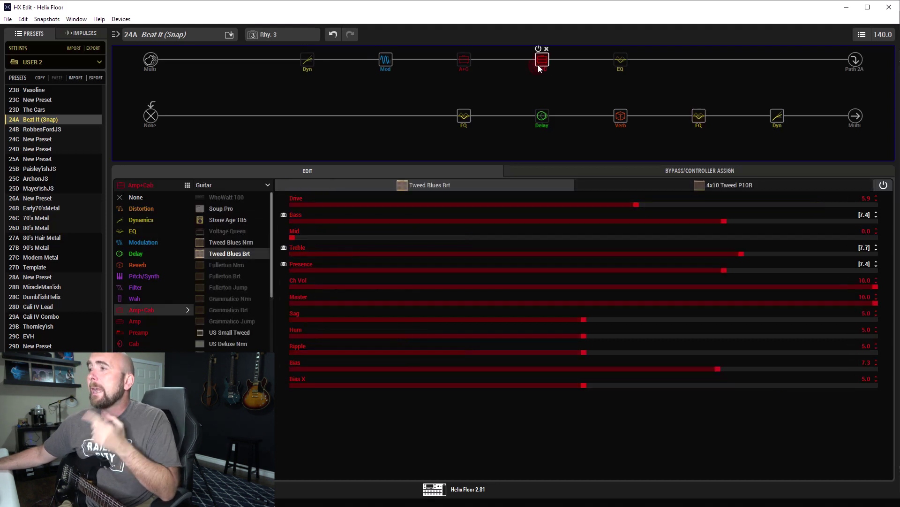
{"action": "left_click", "coordinate": [387, 63]}
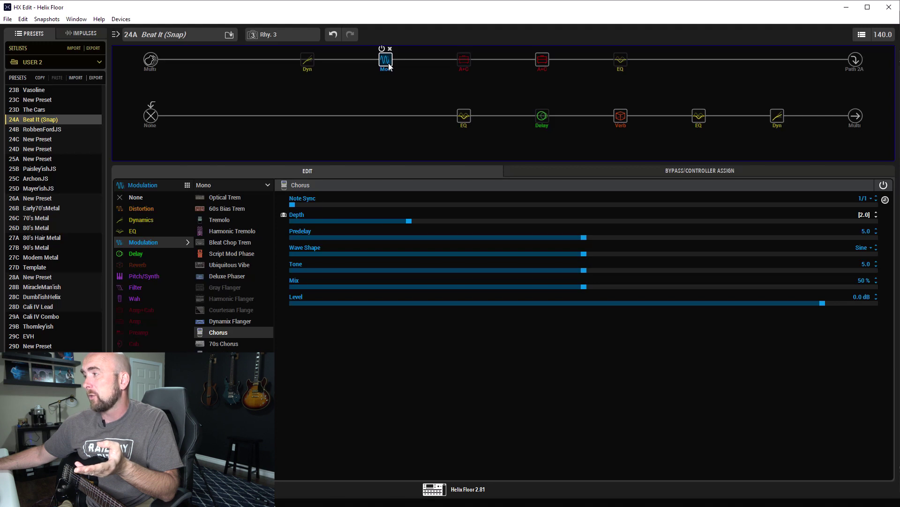
{"action": "left_click", "coordinate": [266, 39]}
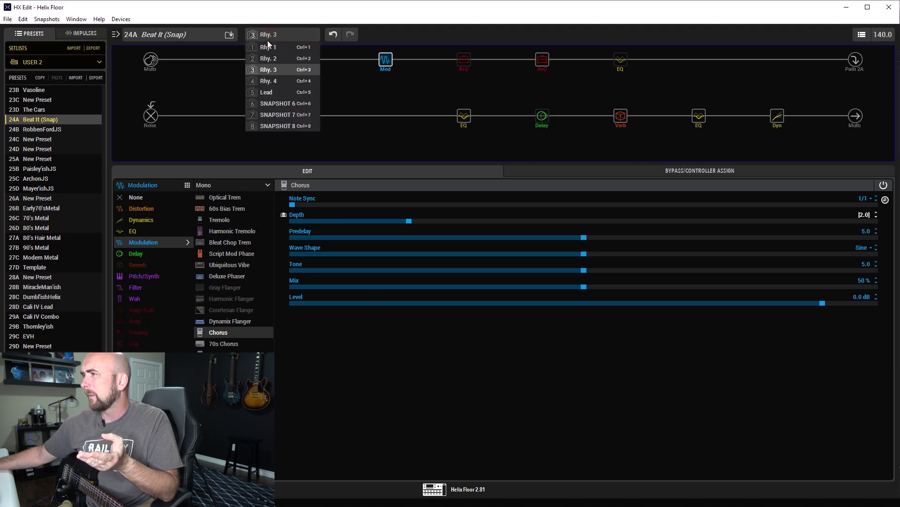
{"action": "left_click", "coordinate": [266, 46]}
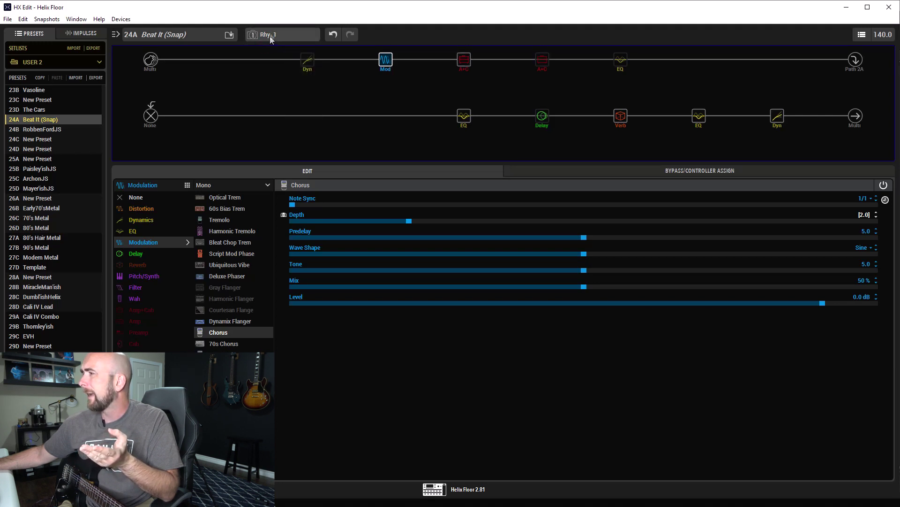
{"action": "left_click", "coordinate": [271, 36]}
{"action": "left_click", "coordinate": [271, 69]}
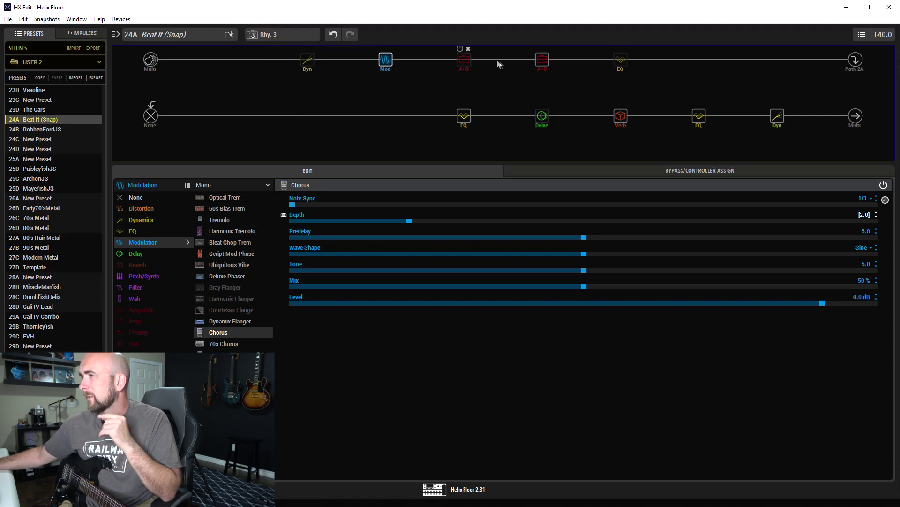
Compare the Tweed Blues Brt amp settings in Rhy. 3 against the Rhy. 2 snapshot, and return to Rhy. 3.
{"action": "left_click", "coordinate": [542, 69]}
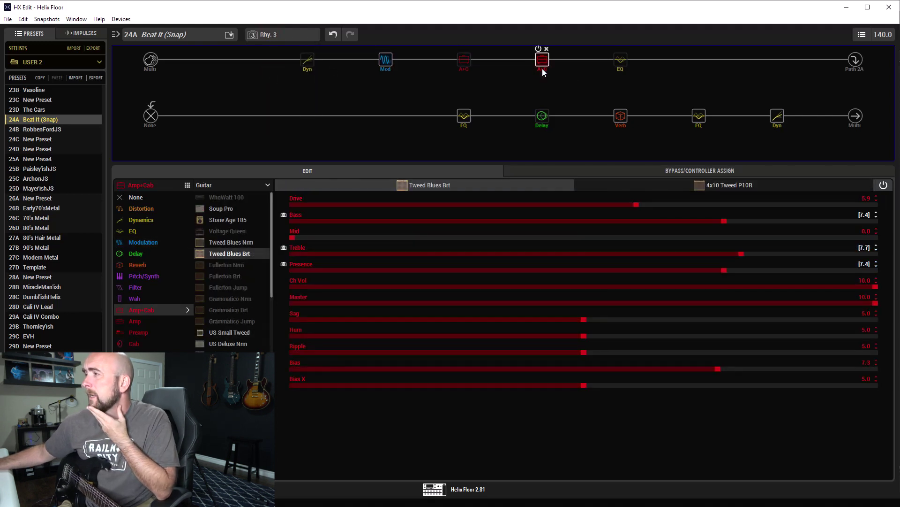
{"action": "left_click", "coordinate": [284, 35]}
{"action": "left_click", "coordinate": [286, 59]}
{"action": "left_click", "coordinate": [282, 34]}
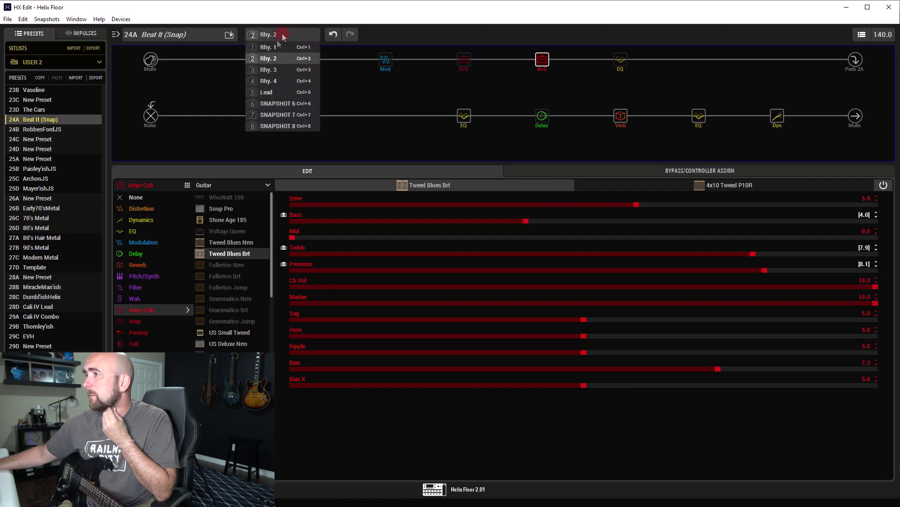
{"action": "left_click", "coordinate": [274, 70]}
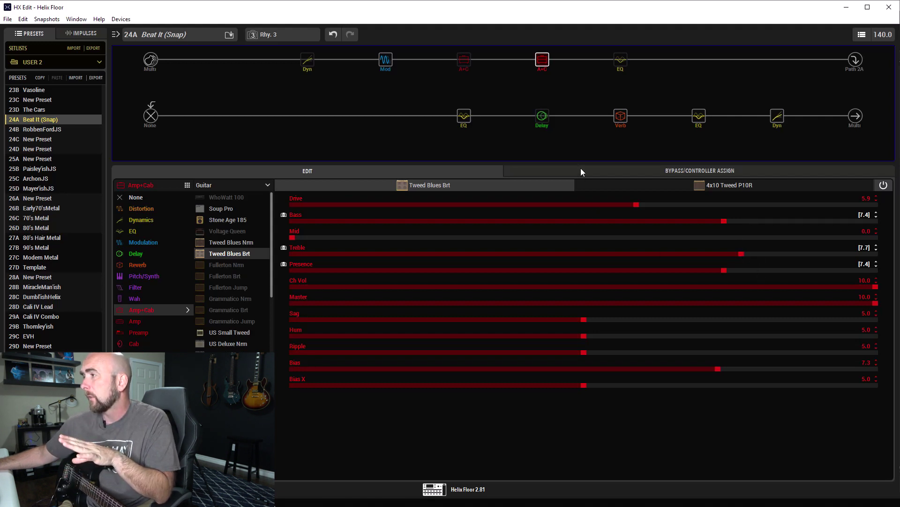
Compare the Low/High Shelf EQ settings in Rhy. 3 against the Rhy. 2 snapshot, and return to Rhy. 3.
{"action": "left_click", "coordinate": [465, 117]}
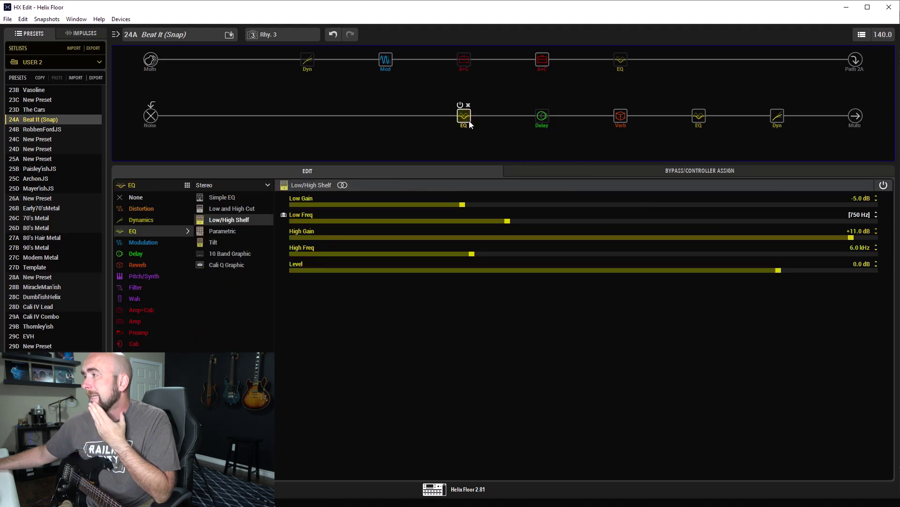
{"action": "left_click", "coordinate": [270, 35]}
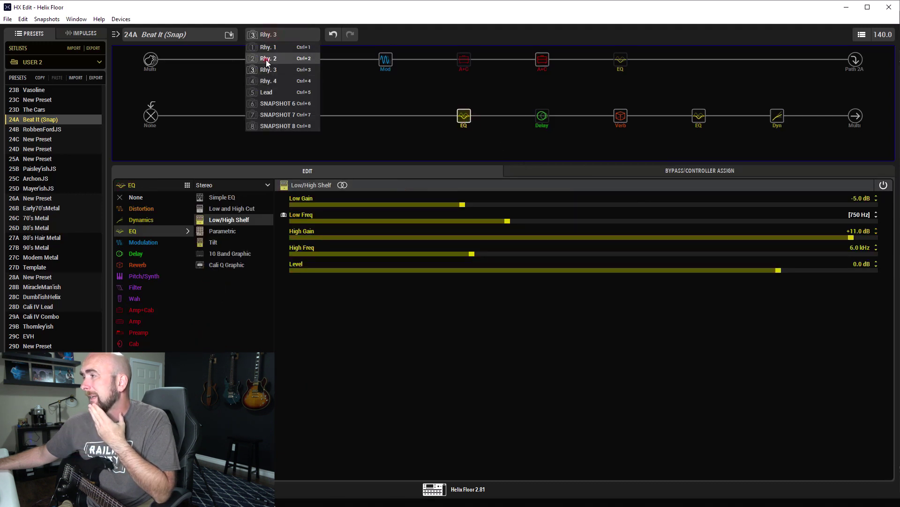
{"action": "left_click", "coordinate": [266, 59]}
{"action": "left_click", "coordinate": [271, 37]}
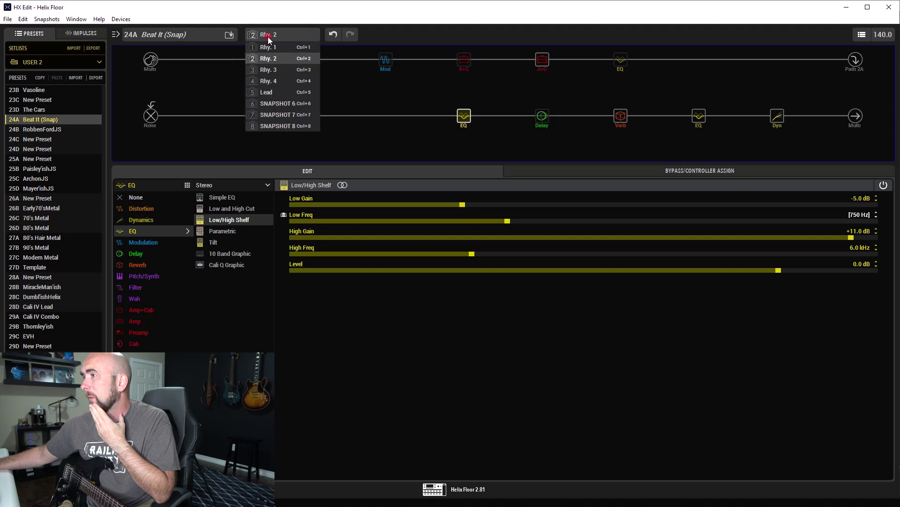
{"action": "left_click", "coordinate": [270, 69]}
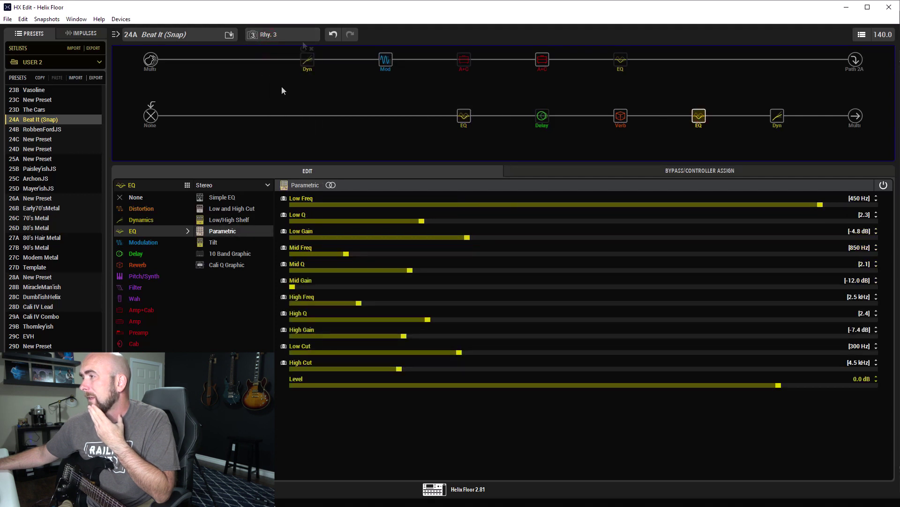
Compare the Parametric EQ settings between the Rhy. 3 and Rhy. 2 snapshots, ending on Rhy. 3.
{"action": "left_click", "coordinate": [270, 36]}
{"action": "left_click", "coordinate": [272, 59]}
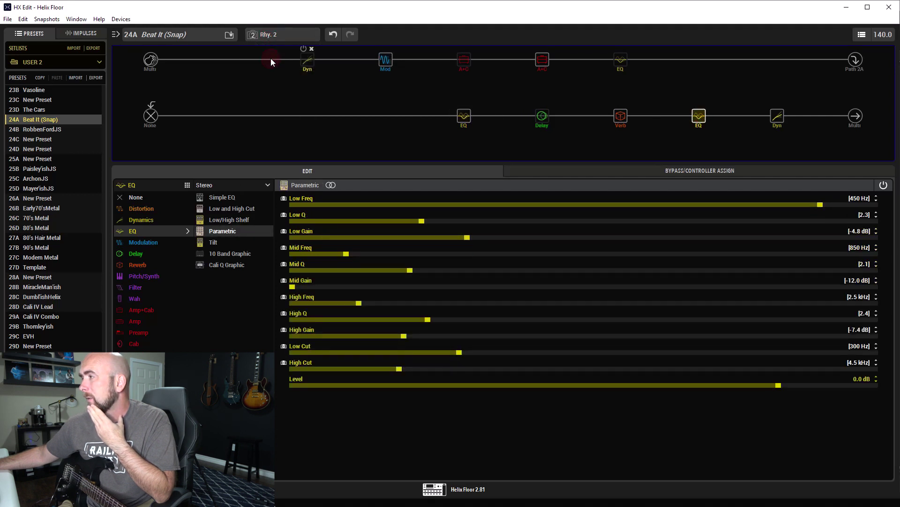
{"action": "left_click", "coordinate": [274, 37]}
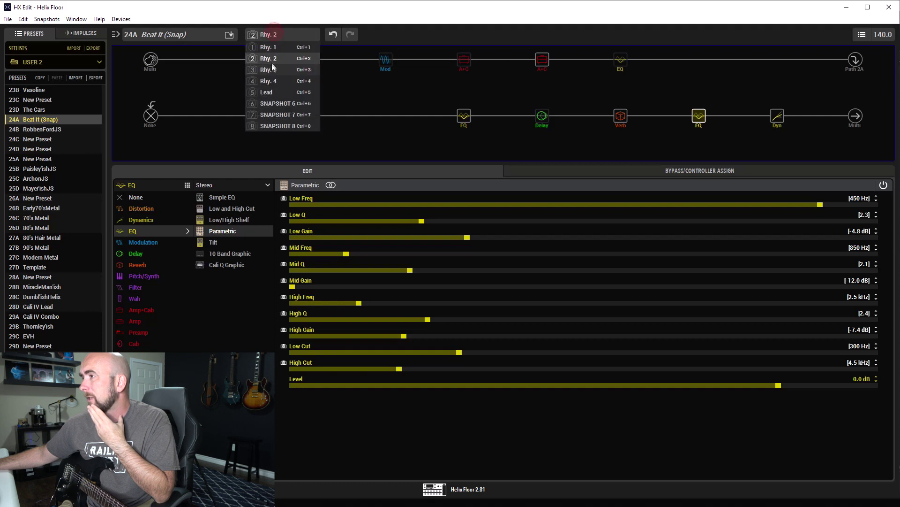
{"action": "left_click", "coordinate": [274, 69]}
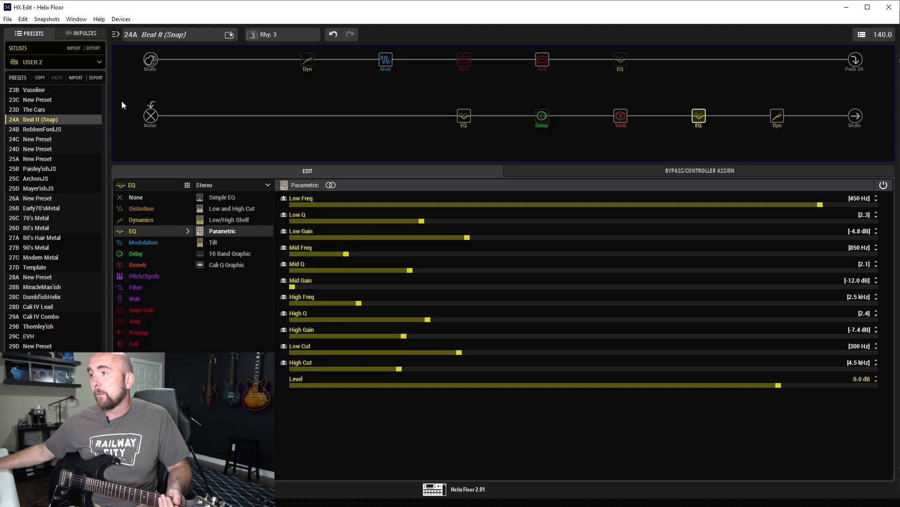
Switch to the Rhy. 4 snapshot and examine its Deluxe Comp, Chorus and 10 Band Graphic EQ settings.
{"action": "key", "text": "ctrl+s"}
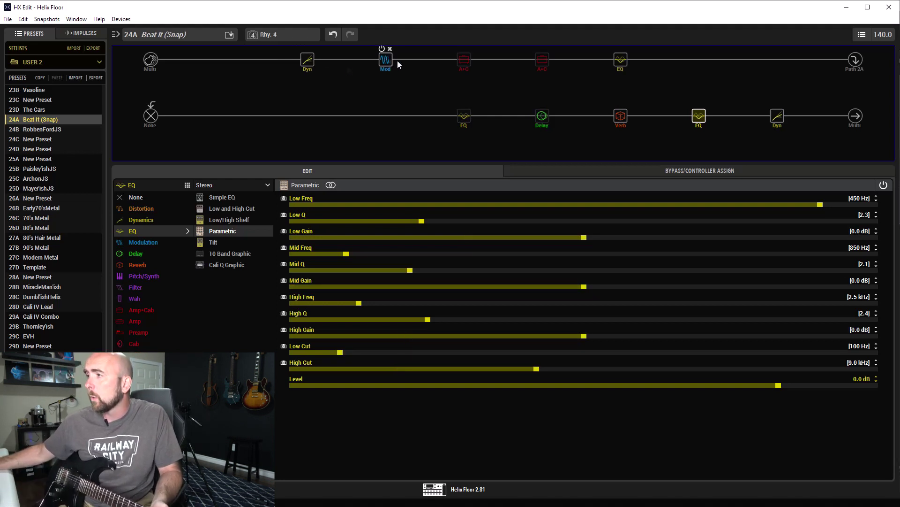
{"action": "left_click", "coordinate": [309, 66]}
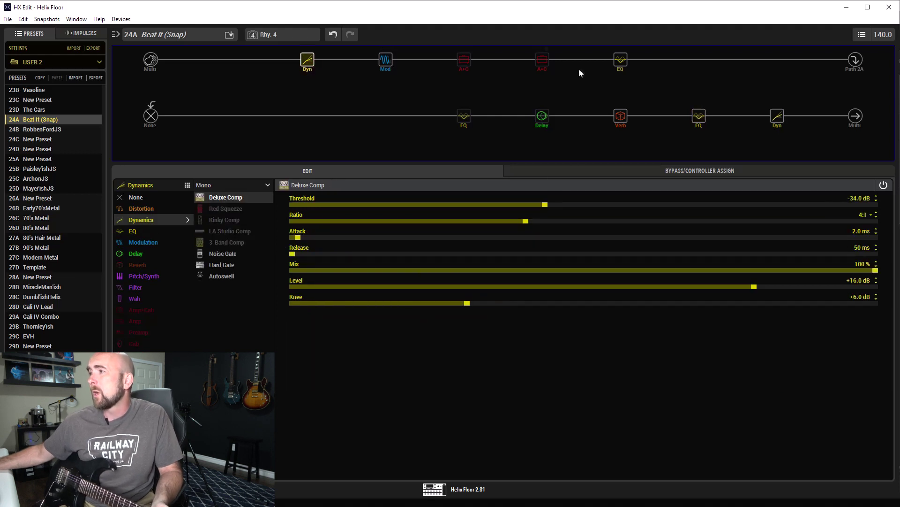
{"action": "left_click", "coordinate": [627, 67]}
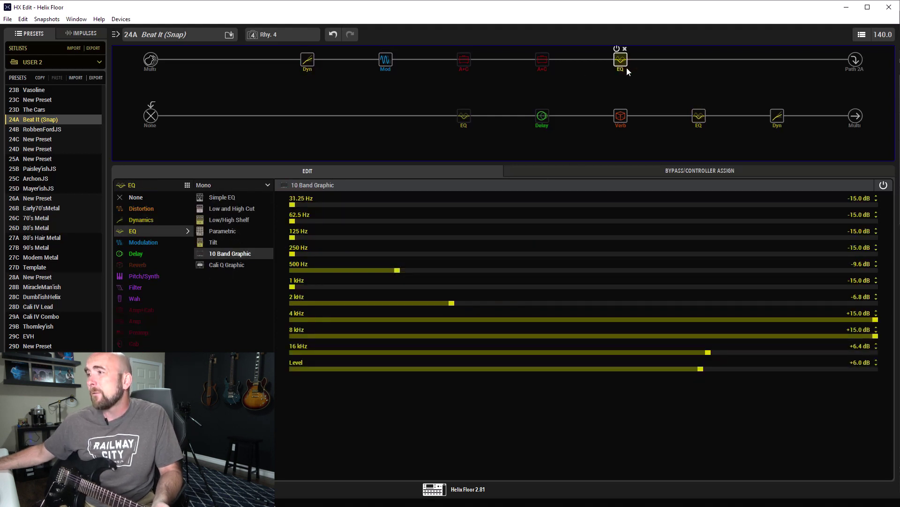
{"action": "mouse_move", "coordinate": [310, 66]}
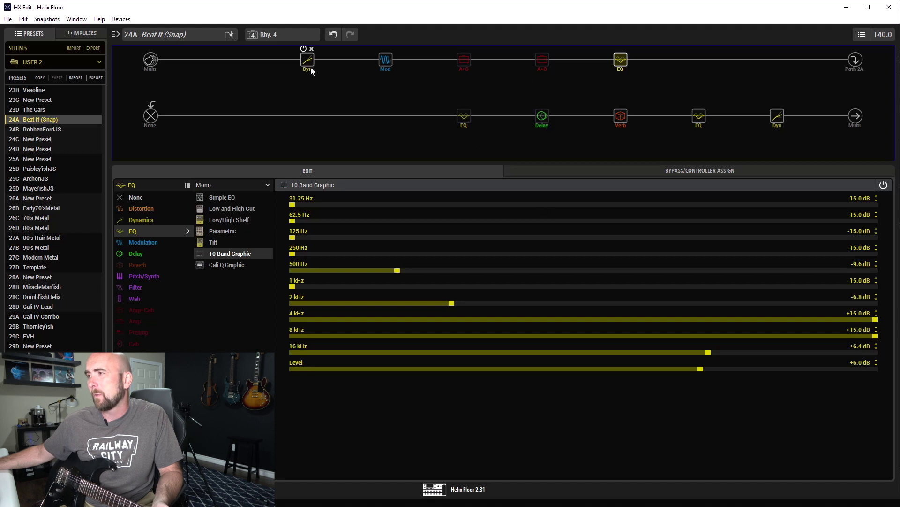
{"action": "left_click", "coordinate": [311, 66]}
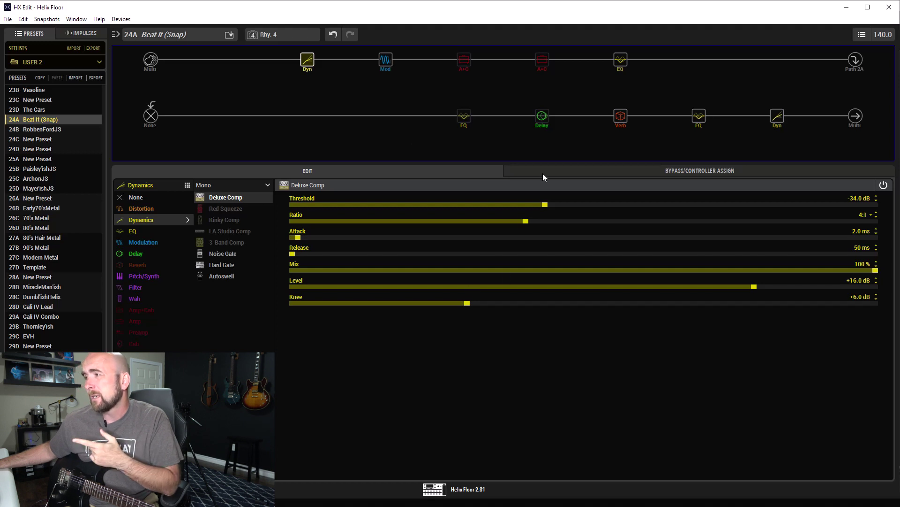
{"action": "left_click", "coordinate": [383, 64]}
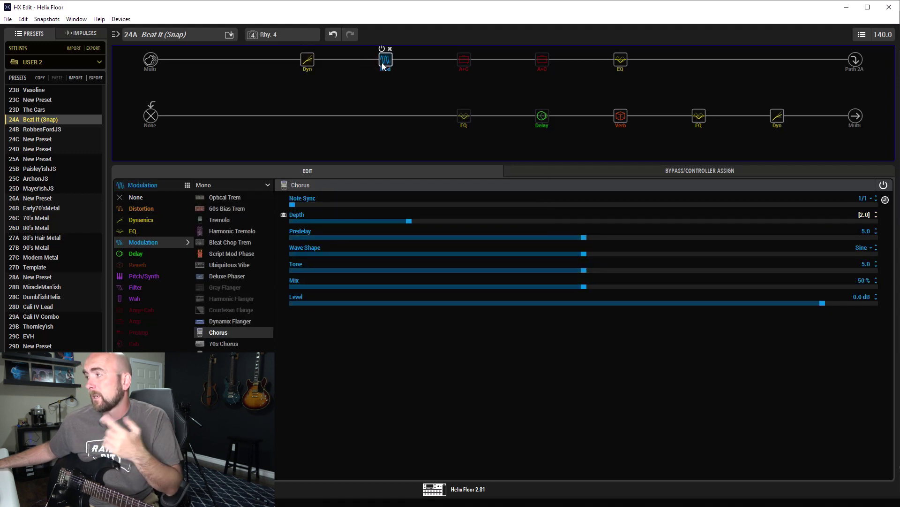
{"action": "left_click", "coordinate": [624, 68]}
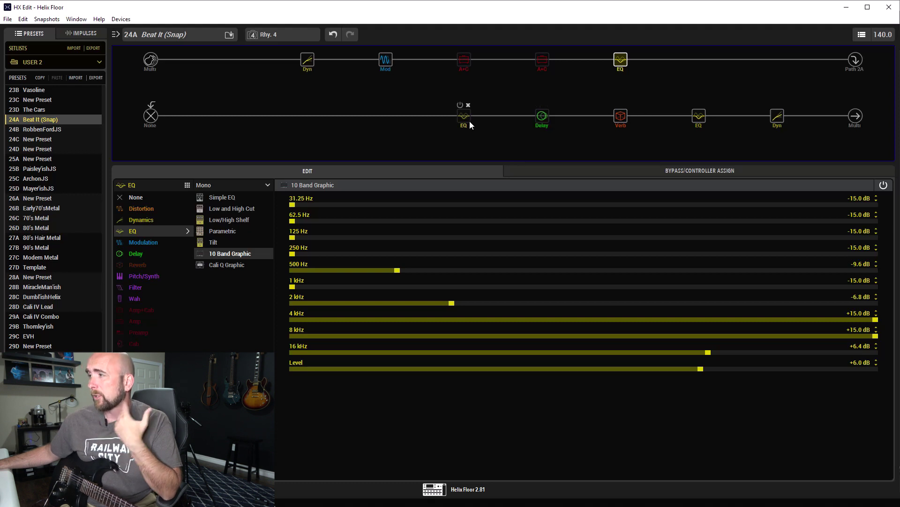
Compare the Parametric EQ in Rhy. 4 against the Rhy. 3 snapshot, return to Rhy. 4 and examine the LA Studio Comp.
{"action": "left_click", "coordinate": [700, 121]}
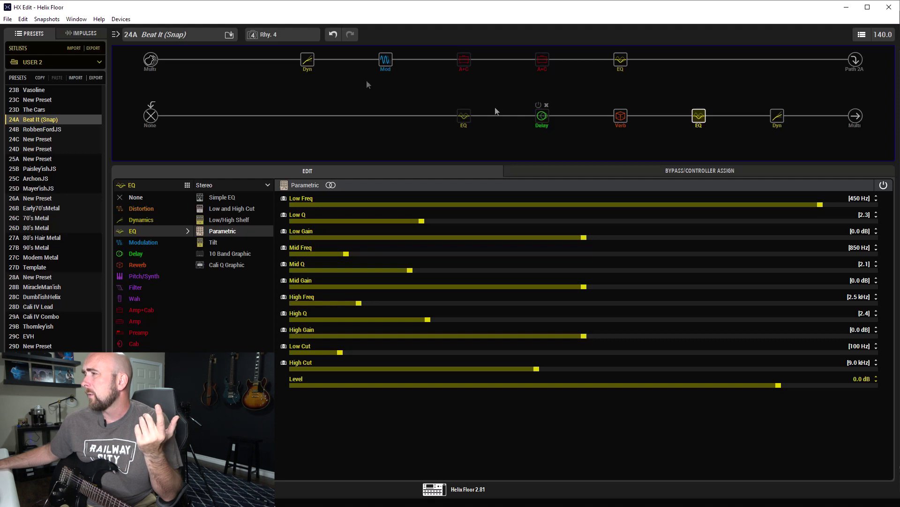
{"action": "left_click", "coordinate": [254, 35]}
{"action": "left_click", "coordinate": [269, 70]}
{"action": "left_click", "coordinate": [269, 30]}
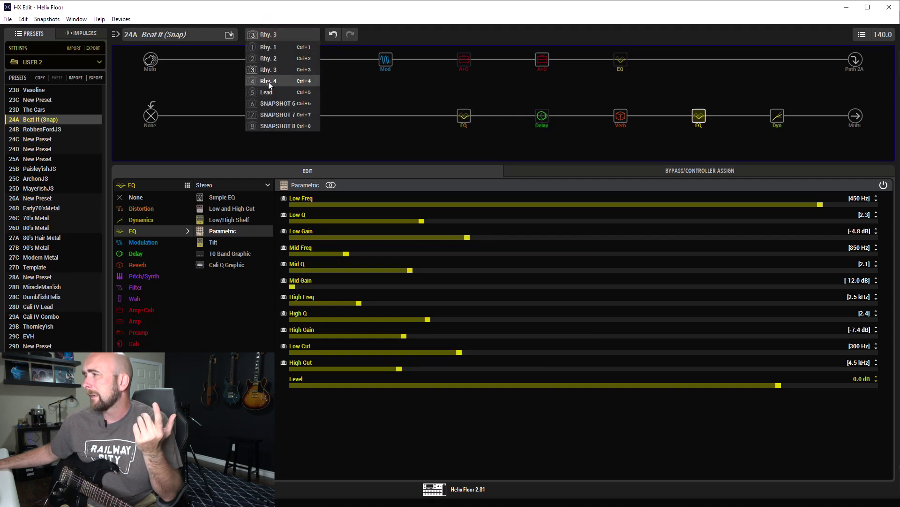
{"action": "left_click", "coordinate": [269, 82]}
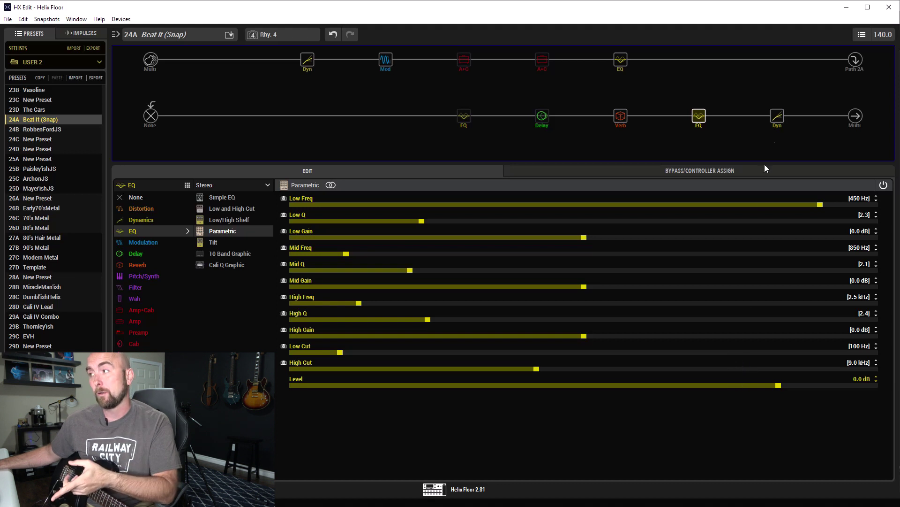
{"action": "left_click", "coordinate": [777, 115]}
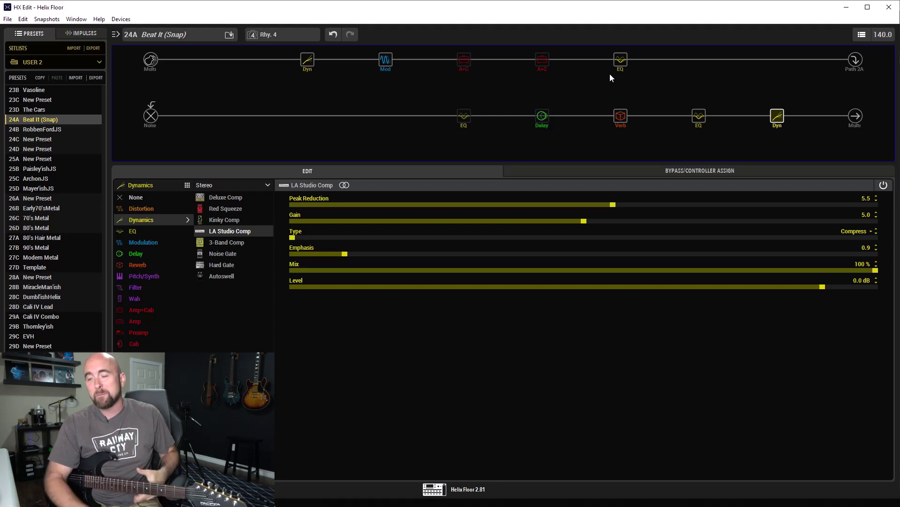
Switch to the Lead snapshot and examine its German Mahadeva amp and 1x12 Lead 80 cab settings.
{"action": "left_click", "coordinate": [277, 34]}
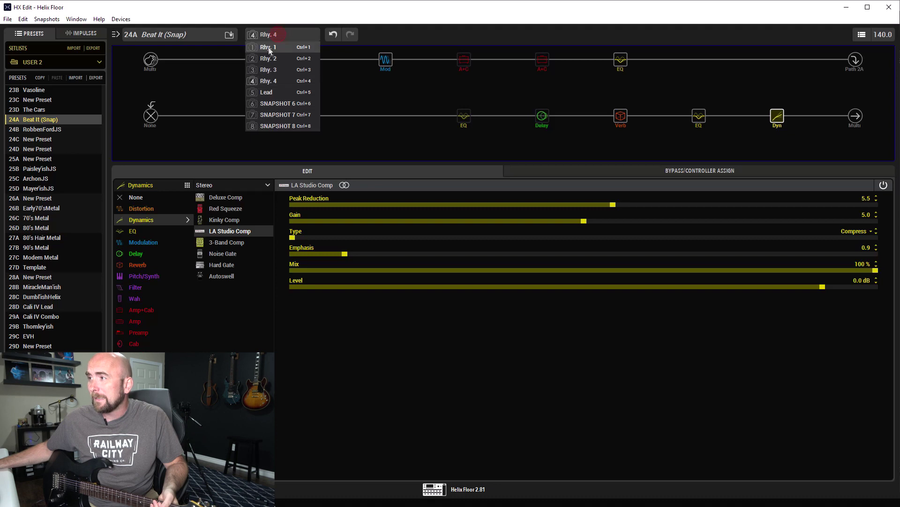
{"action": "left_click", "coordinate": [276, 90]}
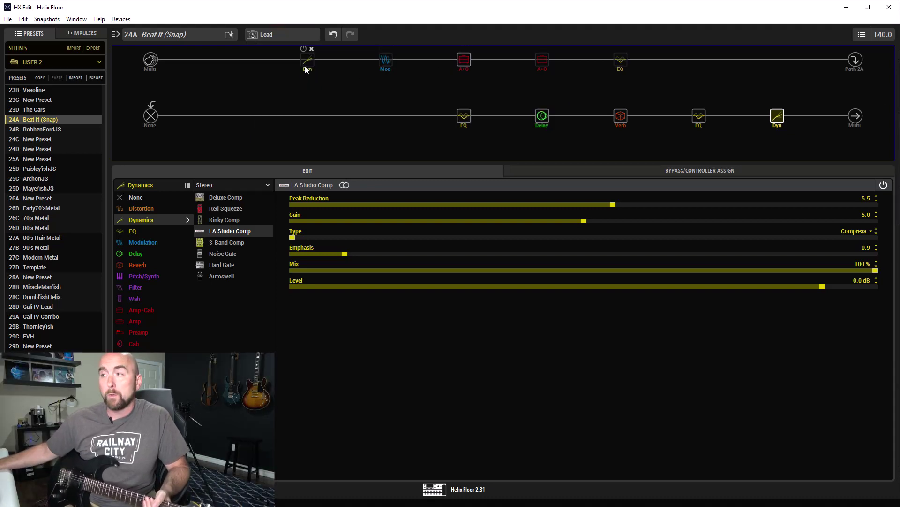
{"action": "left_click", "coordinate": [465, 67]}
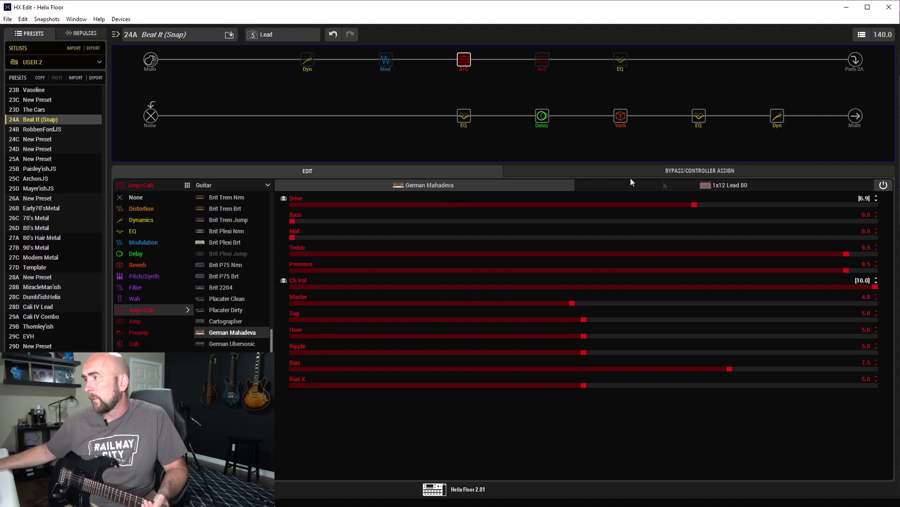
{"action": "left_click", "coordinate": [666, 182]}
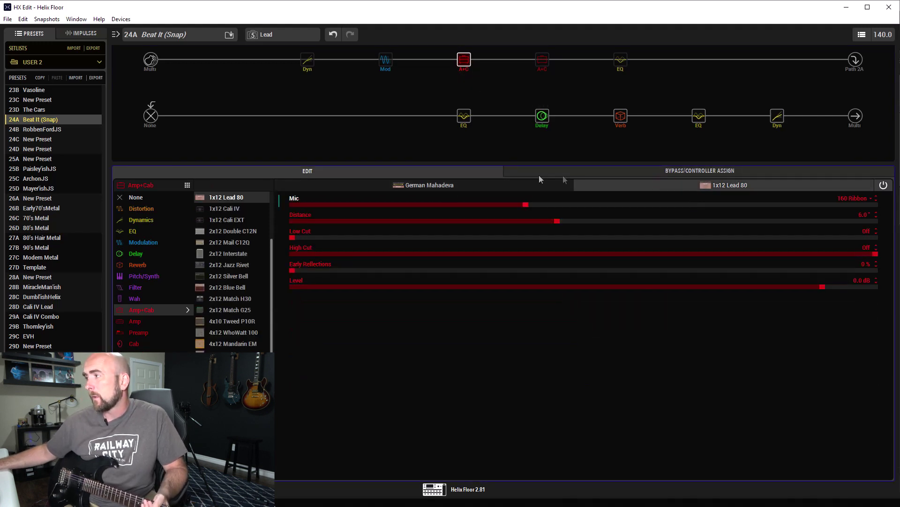
{"action": "left_click", "coordinate": [503, 187]}
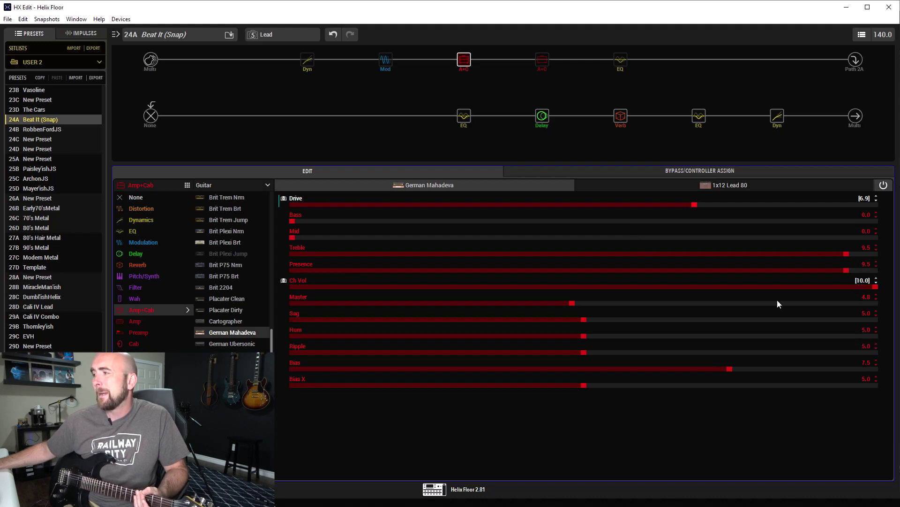
Examine the 10 Band Graphic and Low/High Shelf EQs in Lead, comparing the shelf EQ against Rhy. 1 and returning to Lead.
{"action": "left_click", "coordinate": [620, 73]}
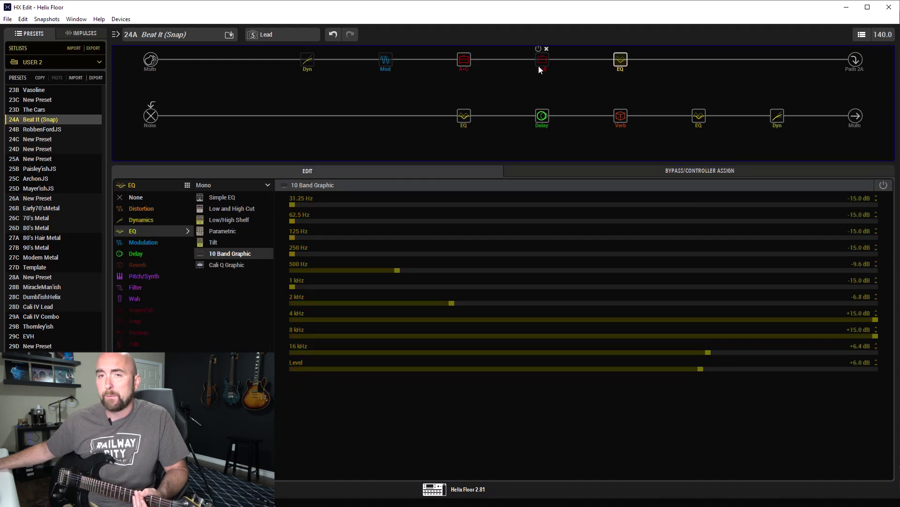
{"action": "left_click", "coordinate": [472, 126]}
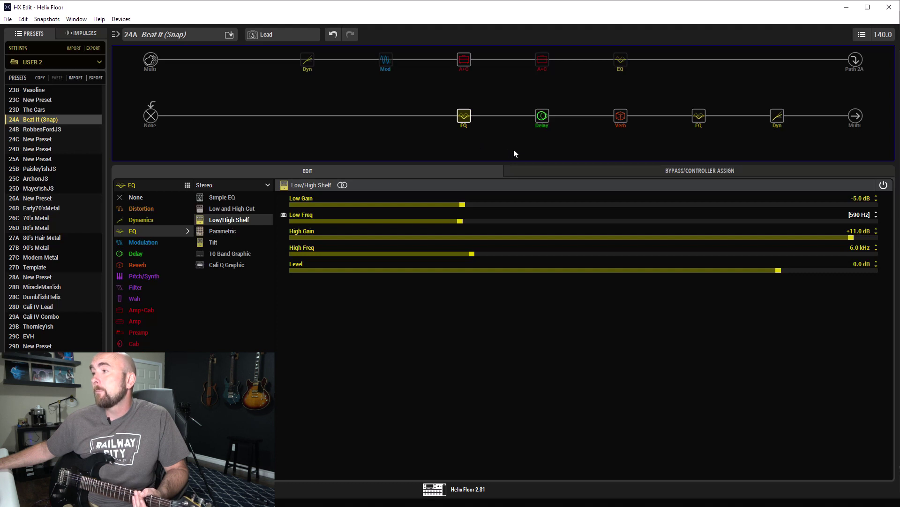
{"action": "left_click", "coordinate": [271, 39]}
{"action": "left_click", "coordinate": [273, 46]}
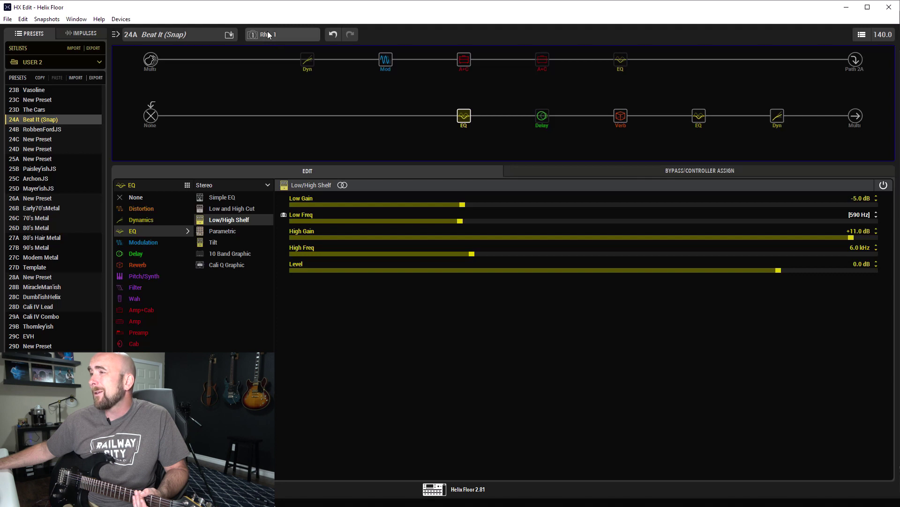
{"action": "left_click", "coordinate": [268, 35]}
{"action": "left_click", "coordinate": [271, 92]}
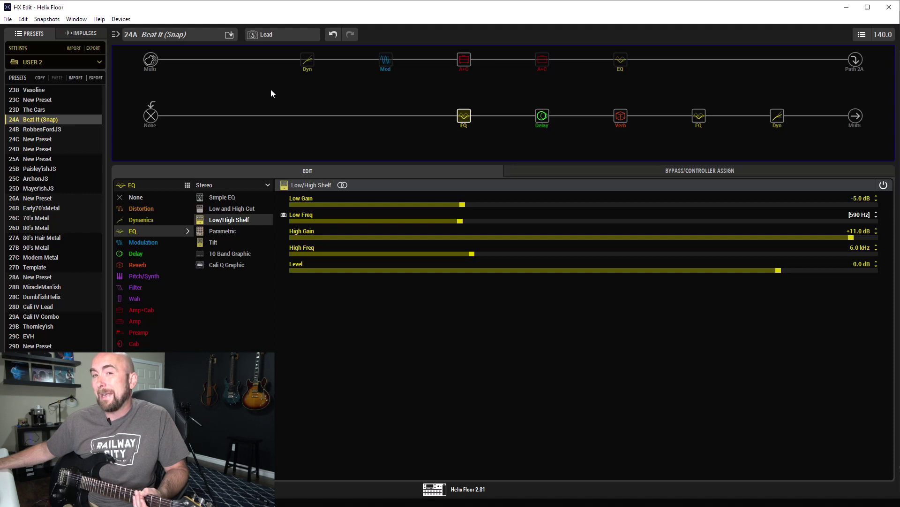
Examine the Transistor Tape delay, reverb and Parametric EQ settings in the Lead snapshot.
{"action": "left_click", "coordinate": [536, 126]}
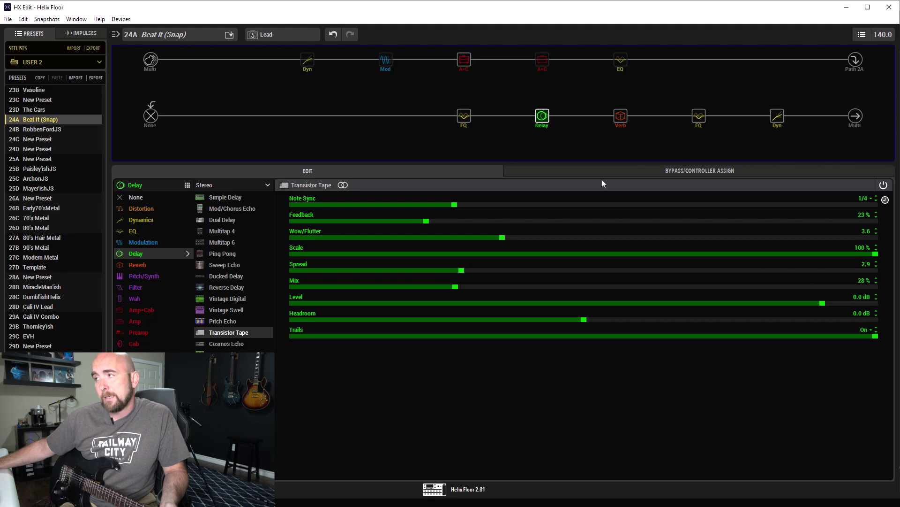
{"action": "left_click", "coordinate": [624, 120]}
{"action": "left_click", "coordinate": [706, 121]}
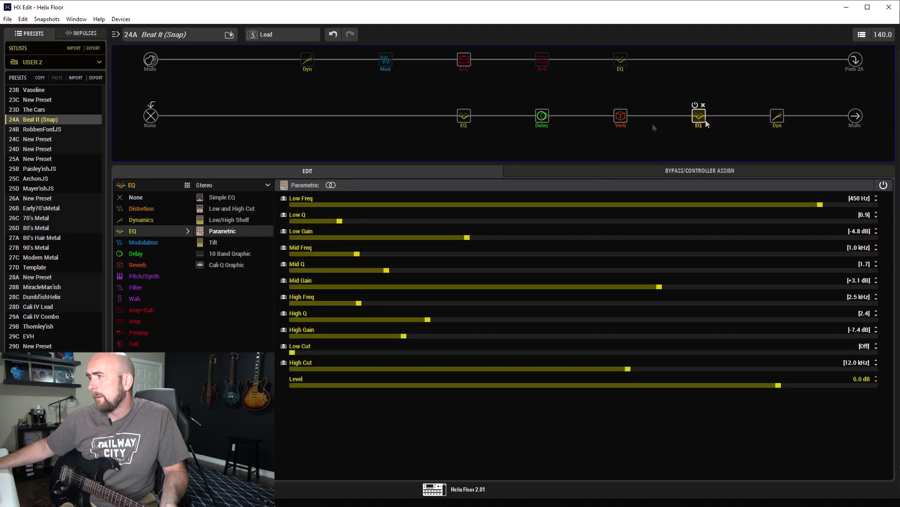
Compare the Parametric EQ against the Rhy. 1 snapshot, return to Lead and review the German Mahadeva amp settings.
{"action": "left_click", "coordinate": [277, 36]}
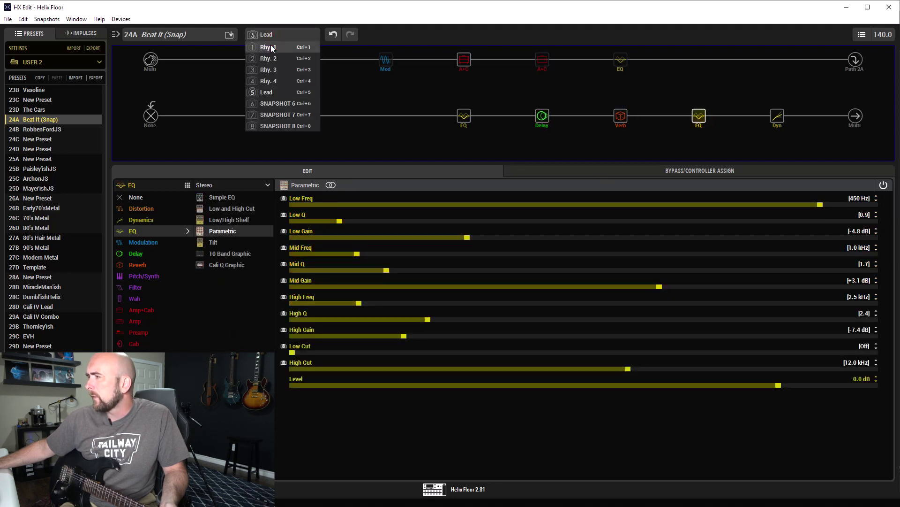
{"action": "left_click", "coordinate": [271, 47]}
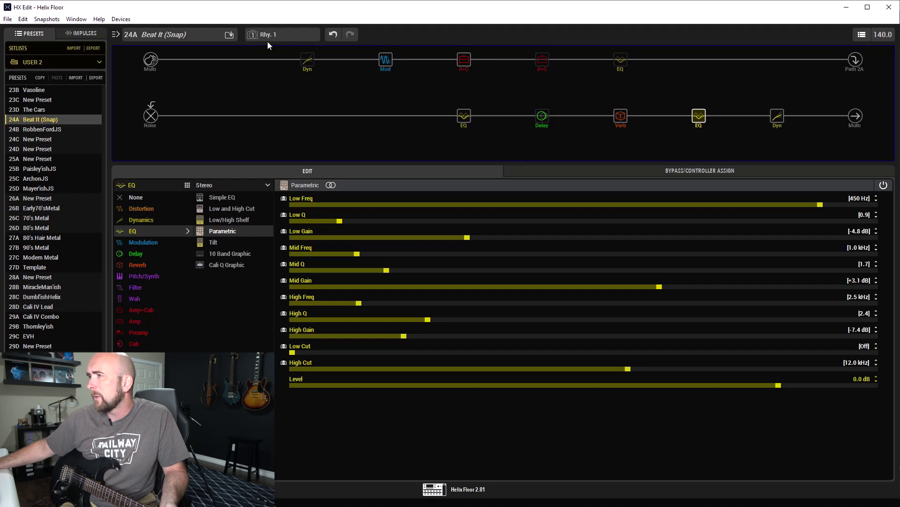
{"action": "left_click", "coordinate": [267, 38]}
{"action": "left_click", "coordinate": [274, 92]}
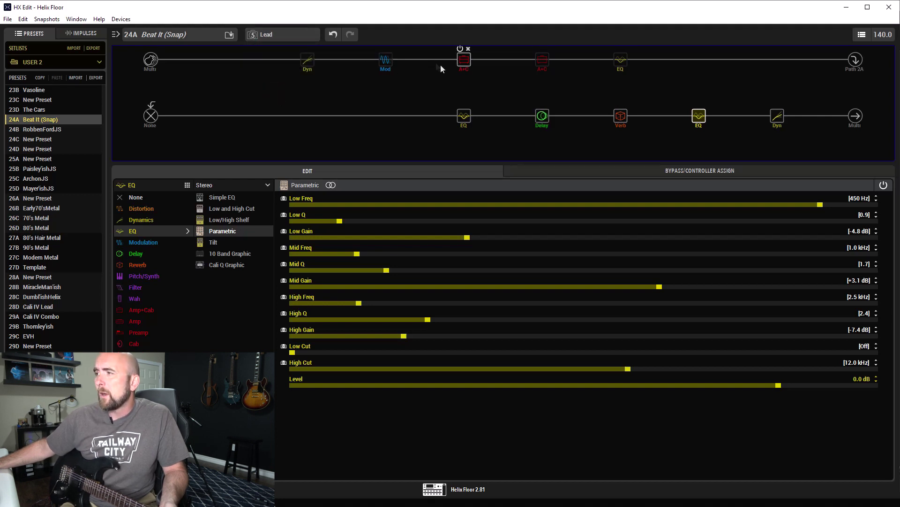
{"action": "left_click", "coordinate": [464, 61]}
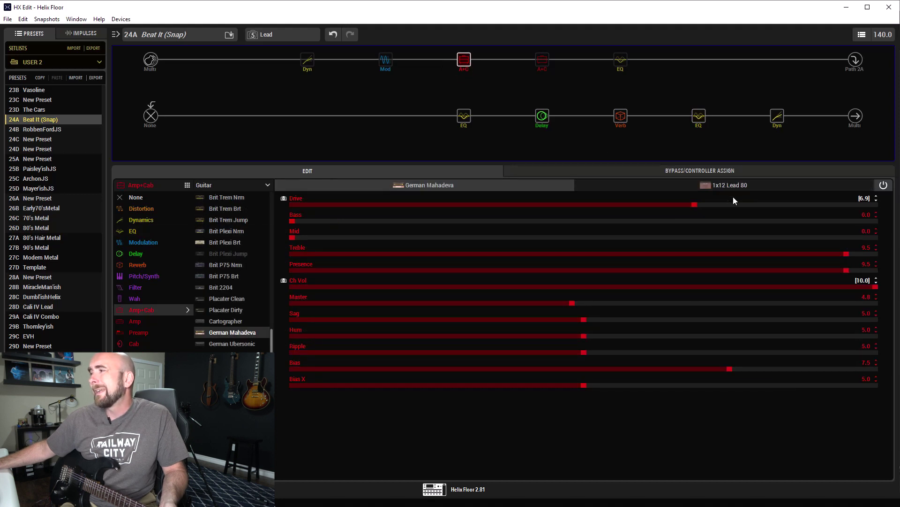